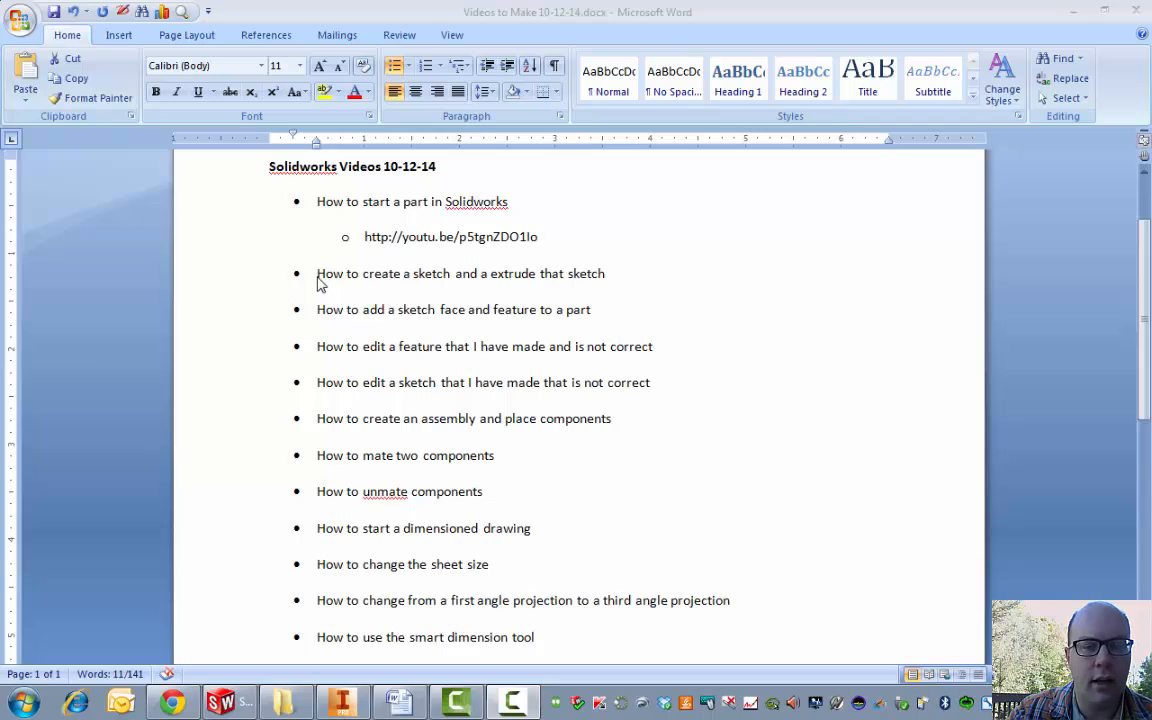
Step: Highlight the 'How to create a sketch and a extrude that sketch' topic in Word, then switch to SolidWorks
triple_click(320, 284)
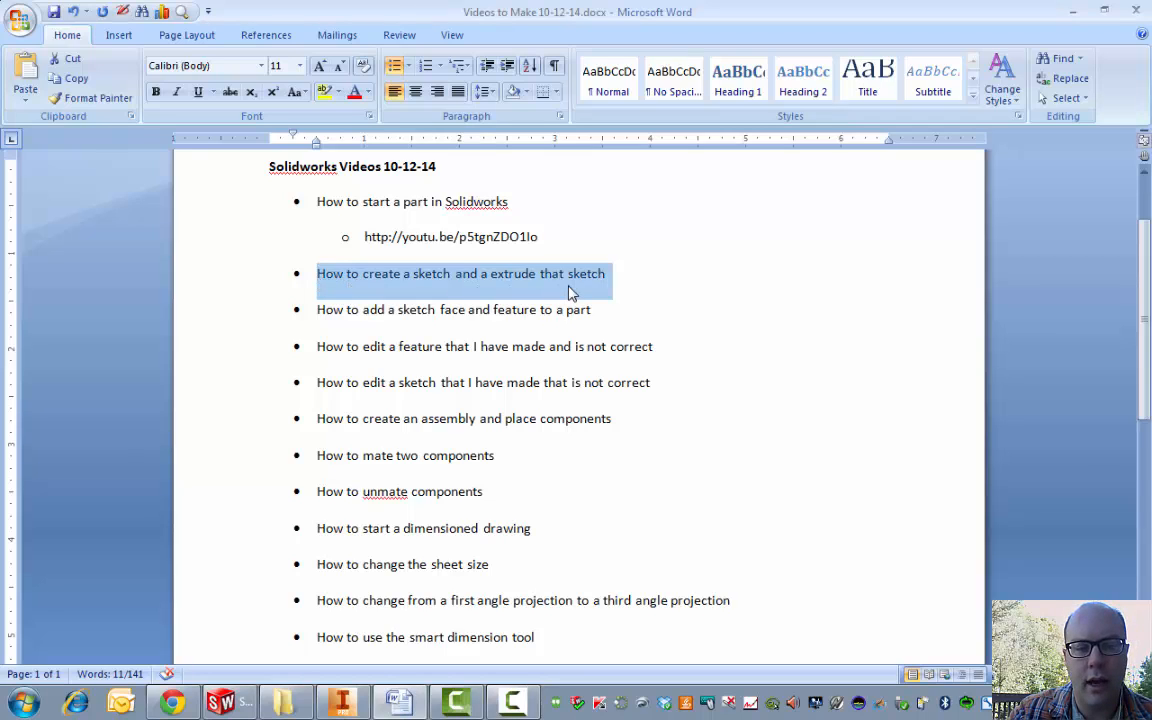
left_click(224, 700)
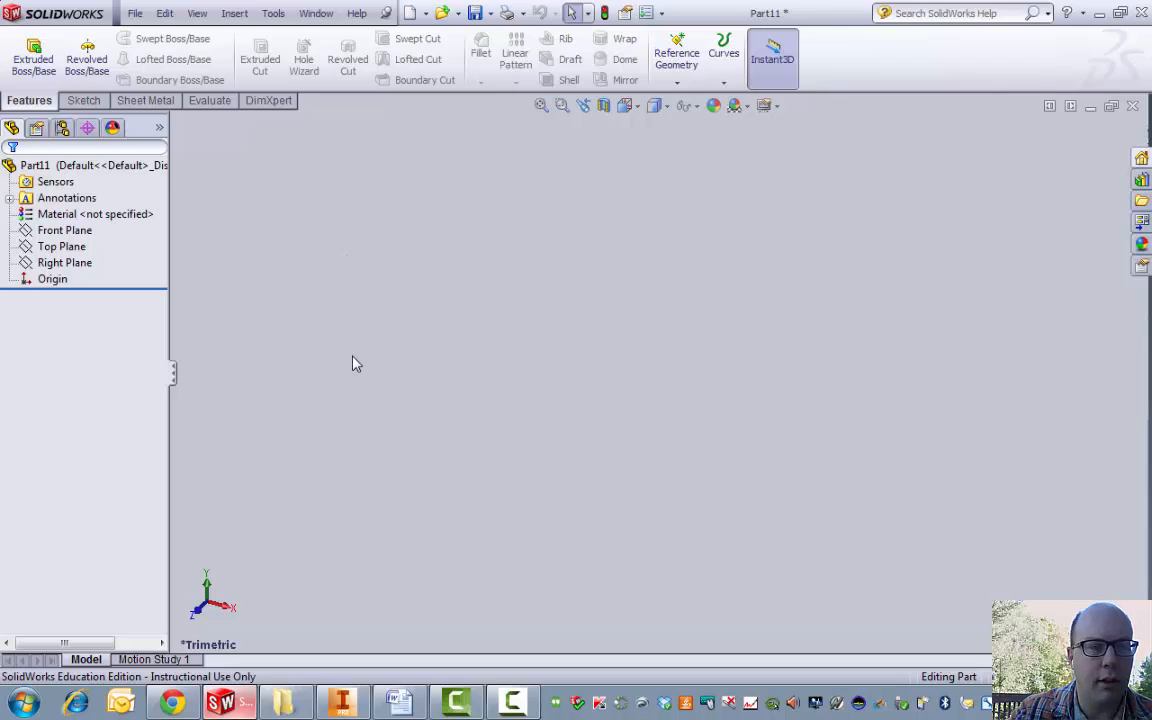
Step: Start an Extruded Boss/Base and sketch on Part11's Front Plane
left_click(46, 51)
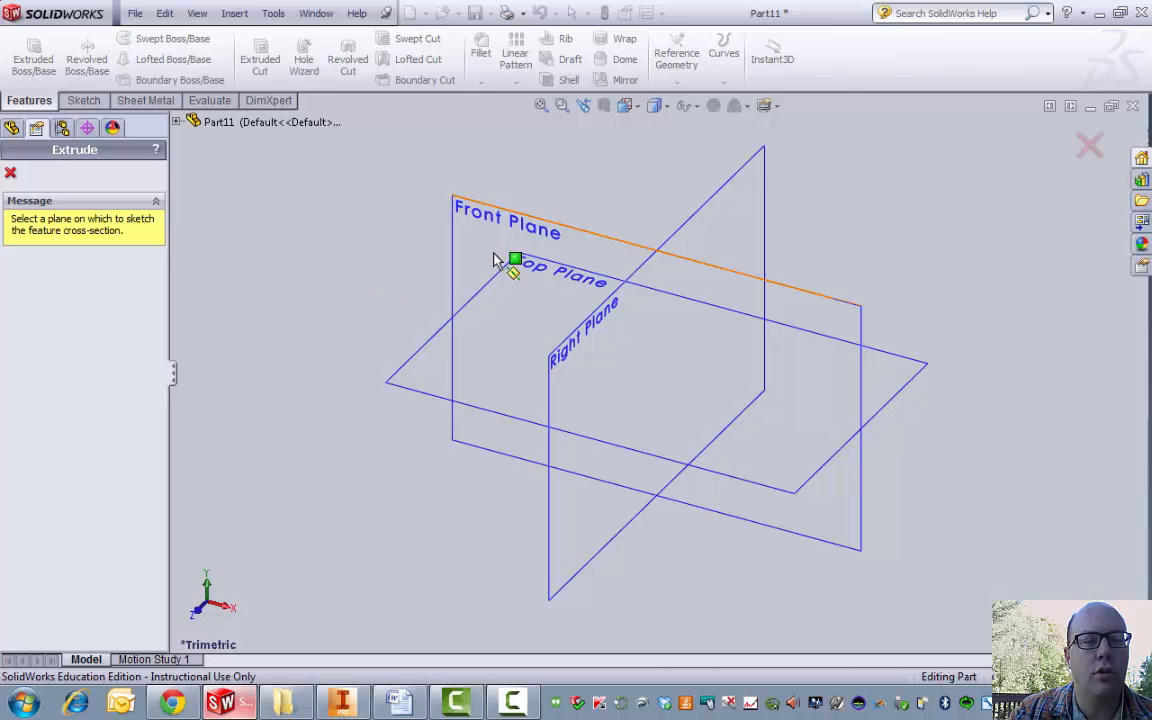
left_click(477, 219)
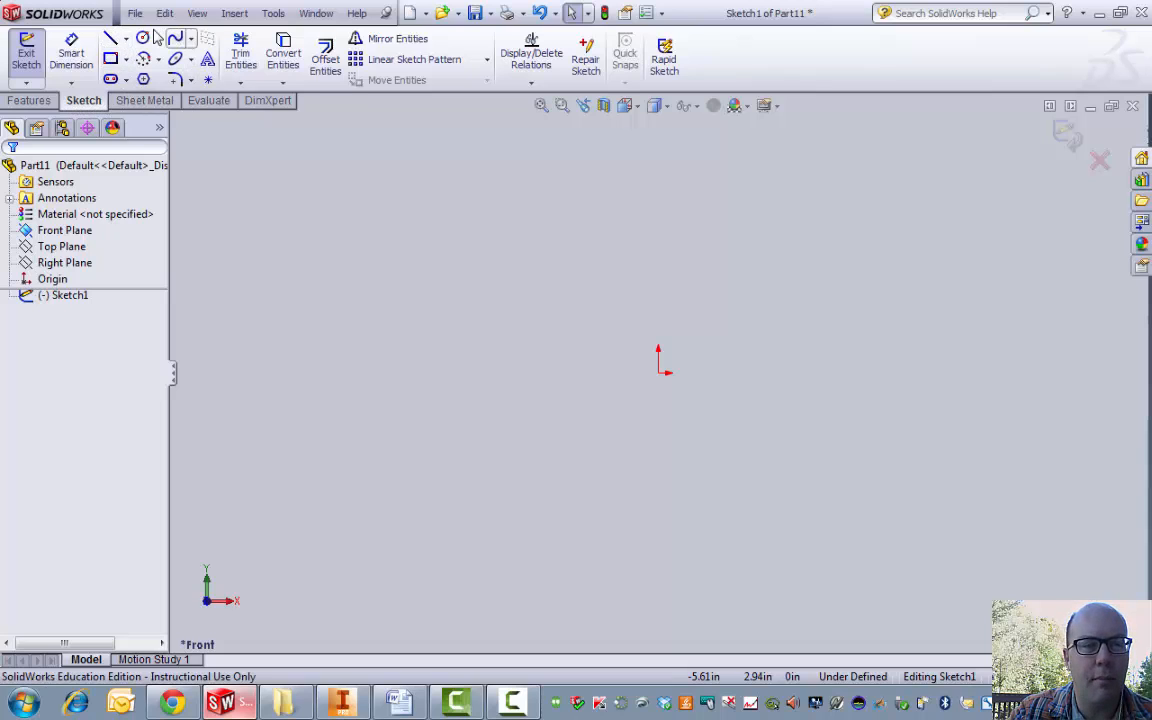
Step: Draw a corner rectangle from the origin, roughly 0.75 by 0.81 in
left_click(110, 58)
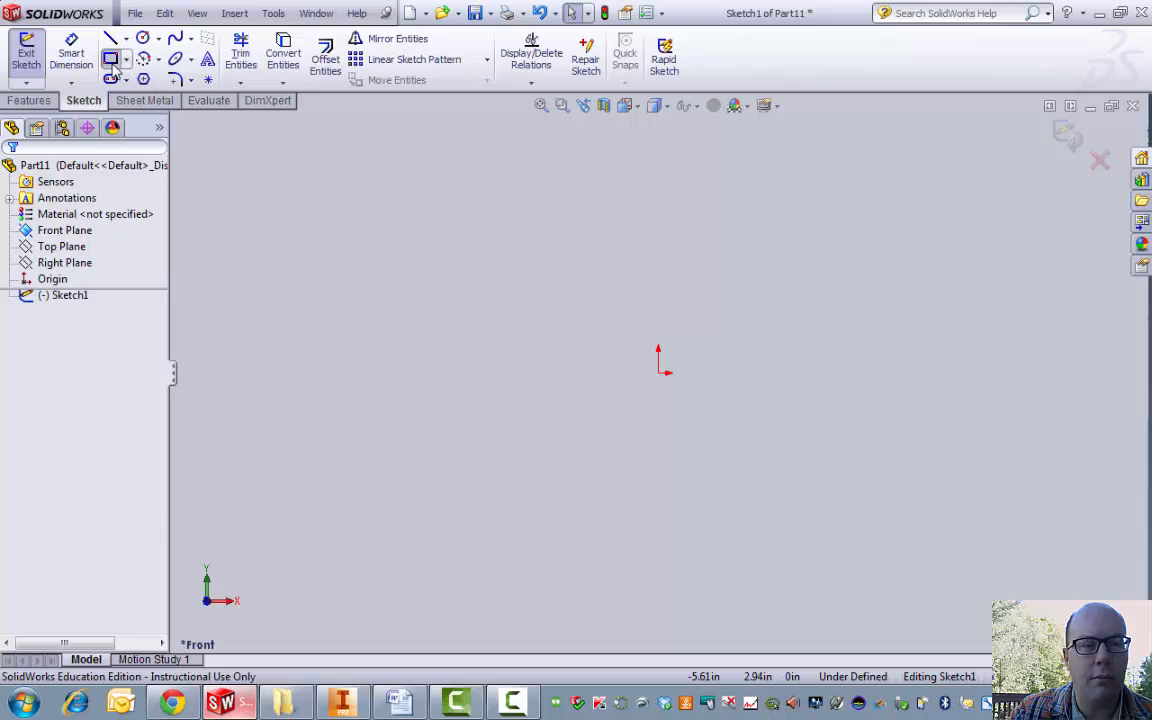
left_click(657, 372)
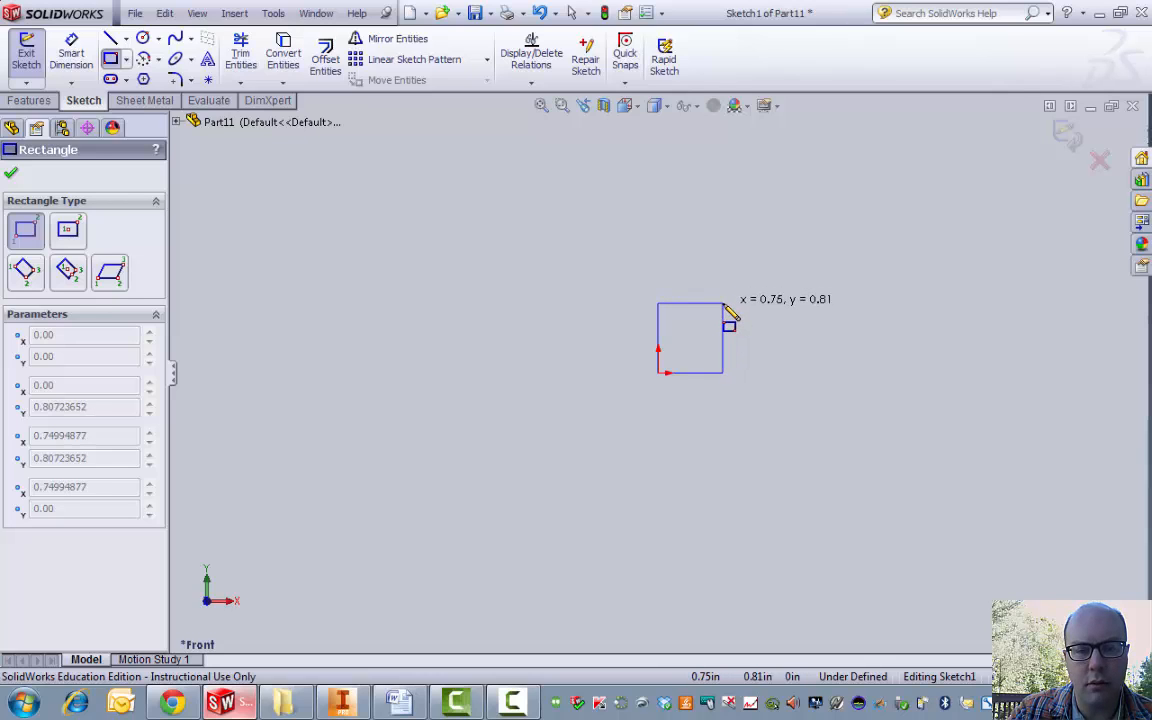
left_click(724, 302)
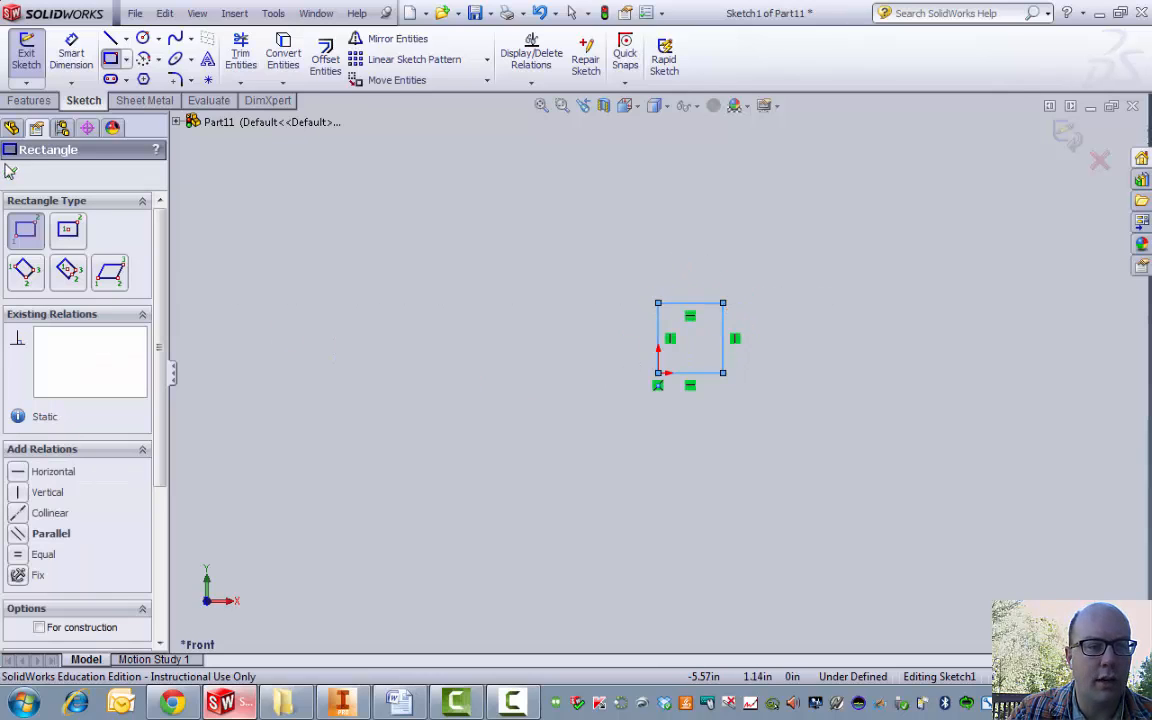
left_click(13, 175)
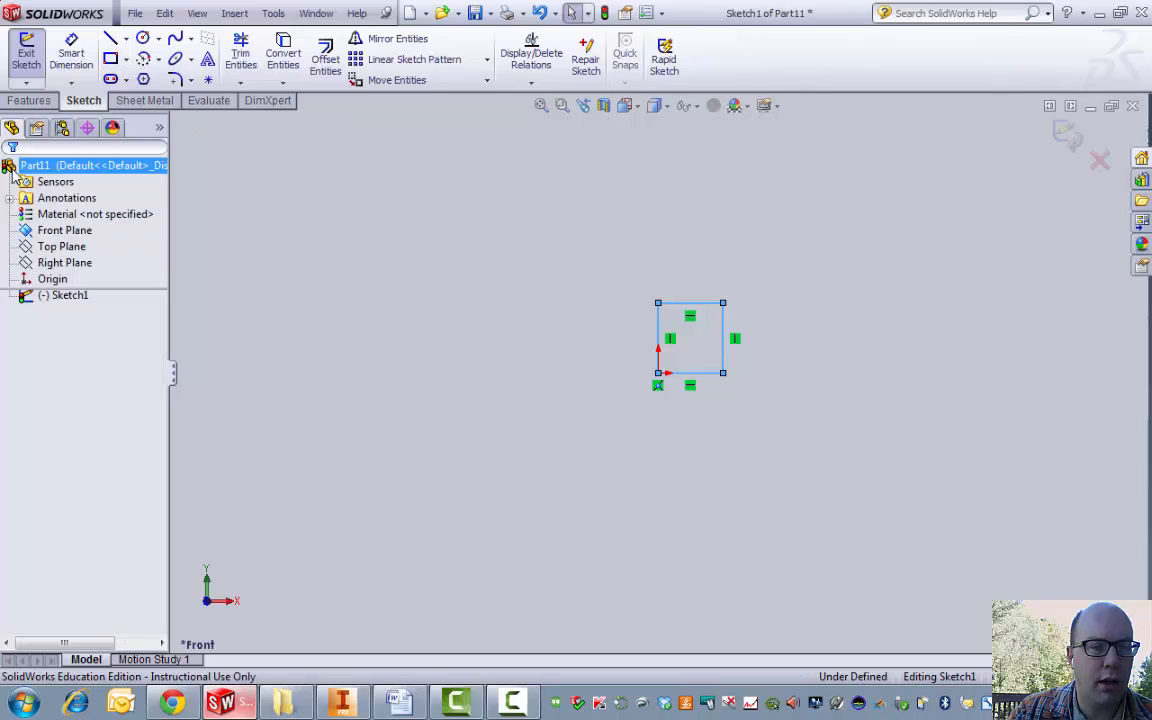
left_click(71, 52)
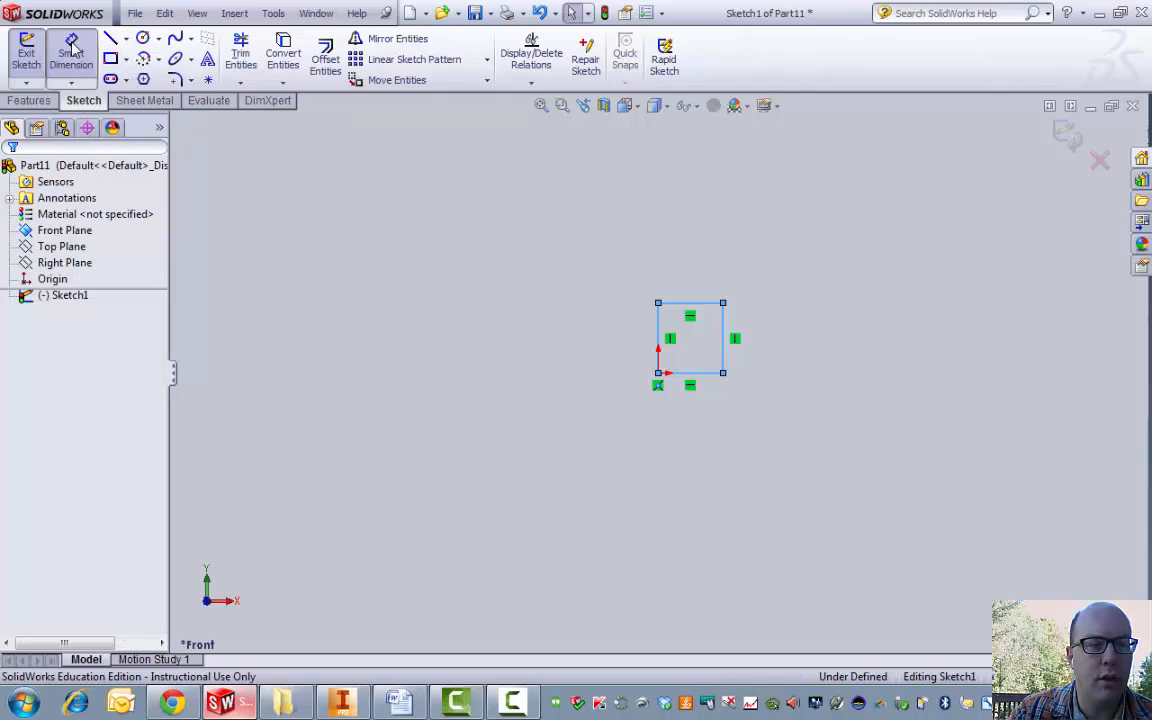
Step: Dimension the rectangle's bottom and right edges to 0.75 in each
left_click(700, 380)
left_click(698, 440)
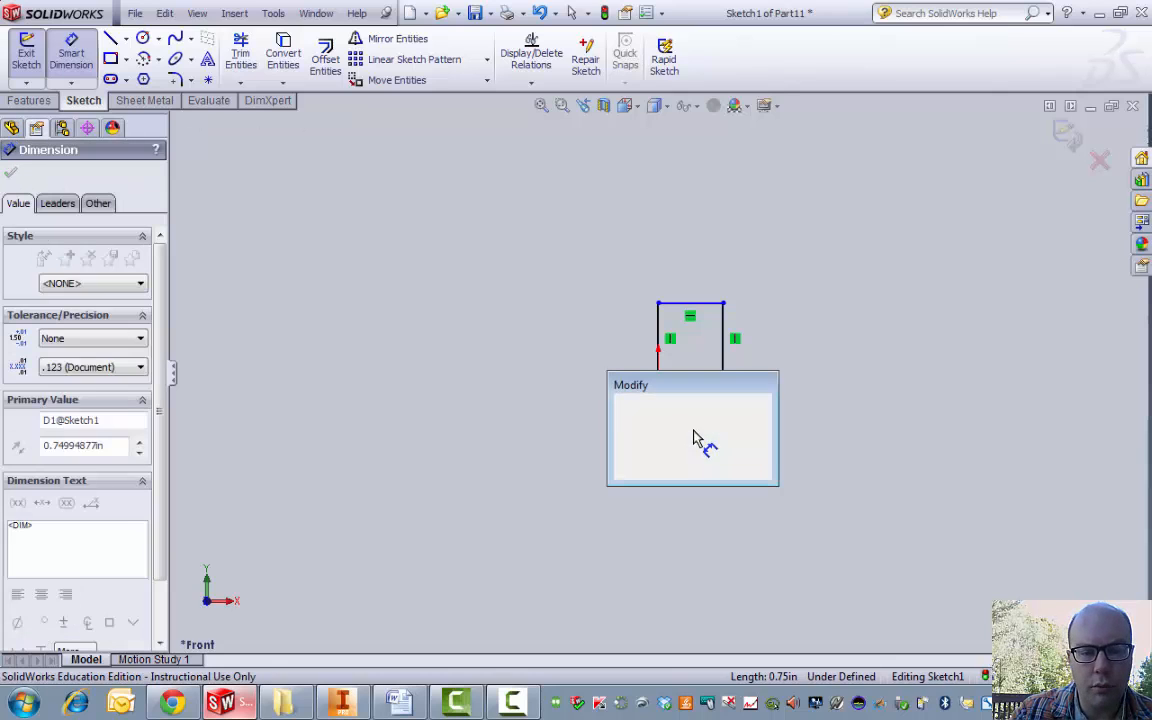
type(".7")
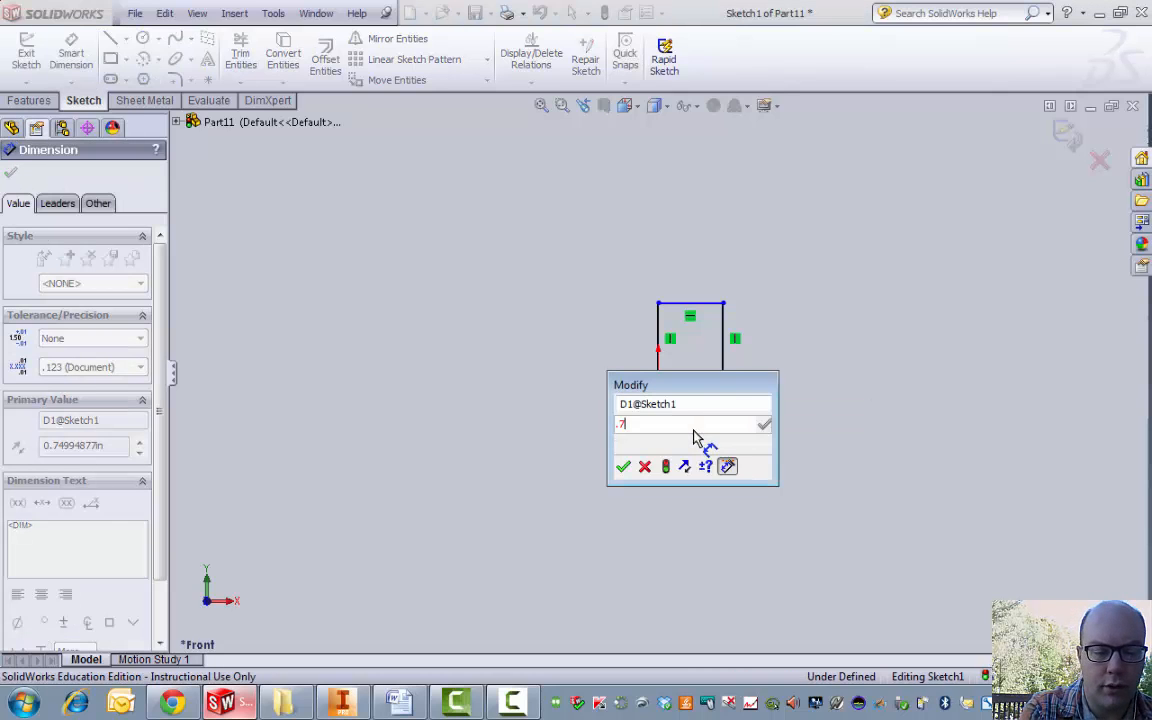
type("5")
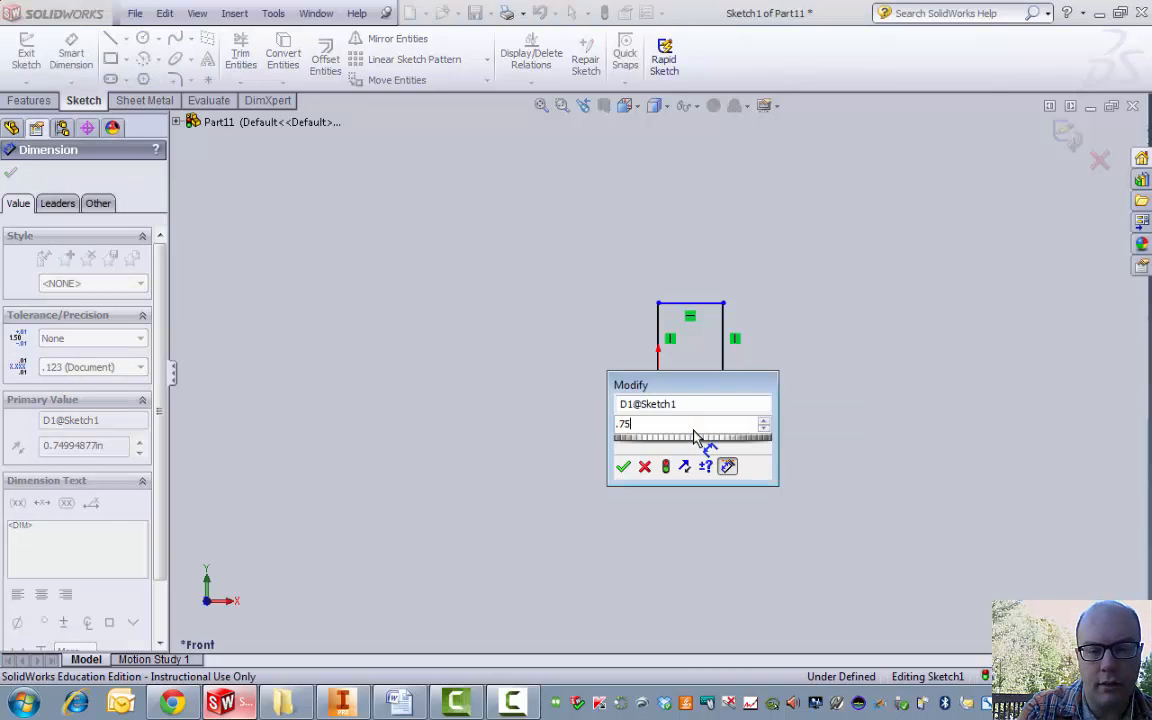
left_click(623, 468)
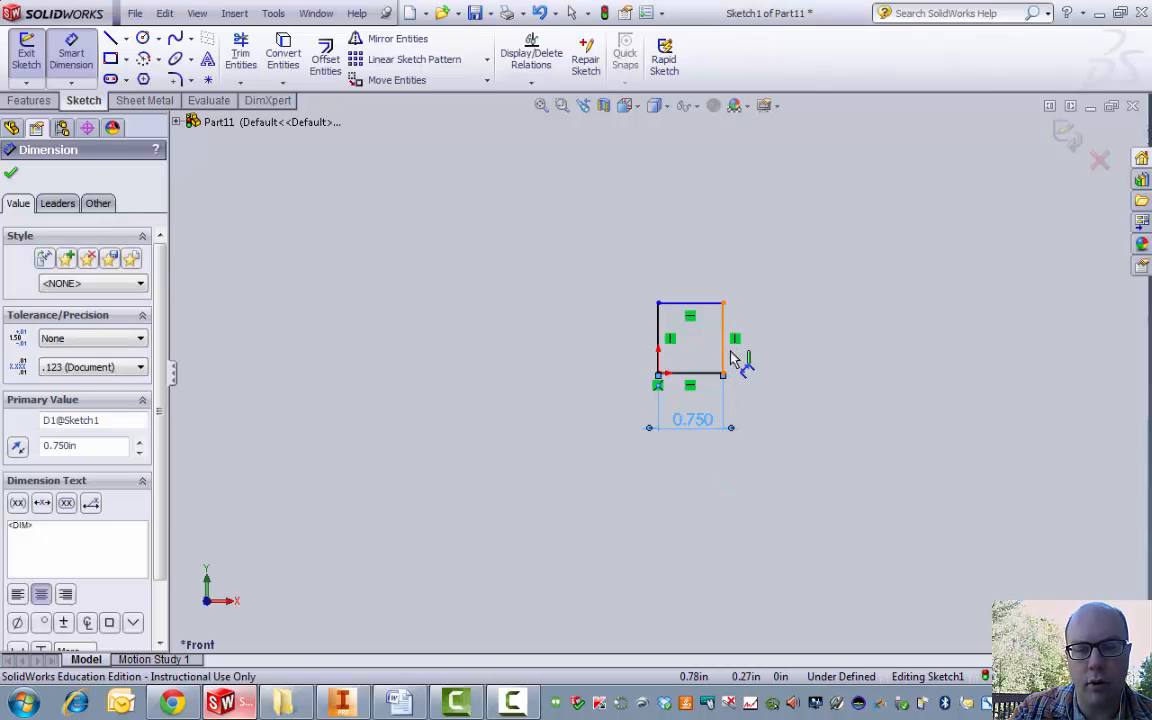
left_click(731, 358)
left_click(763, 375)
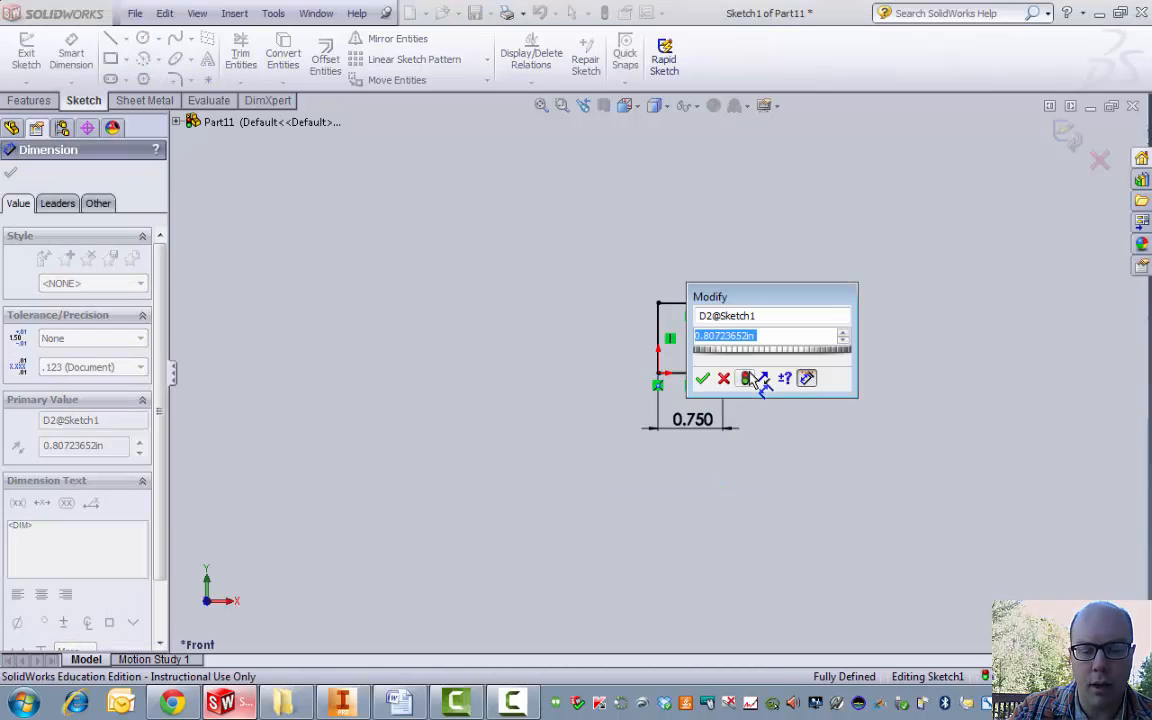
type(".75")
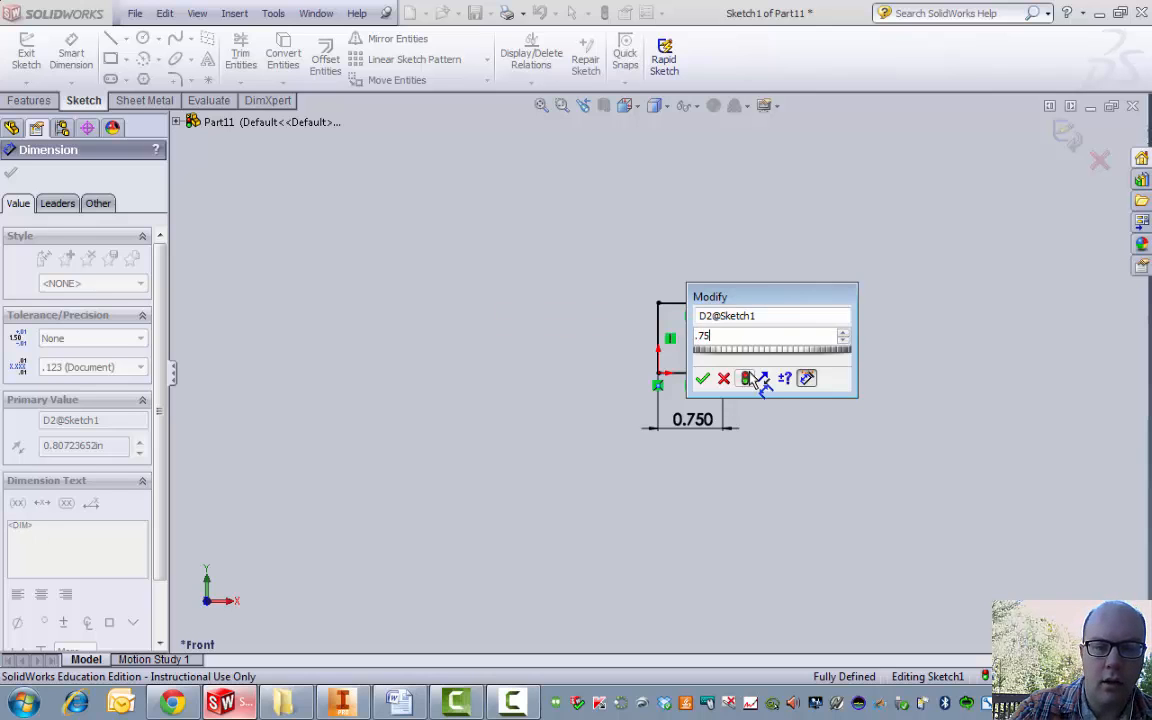
left_click(702, 378)
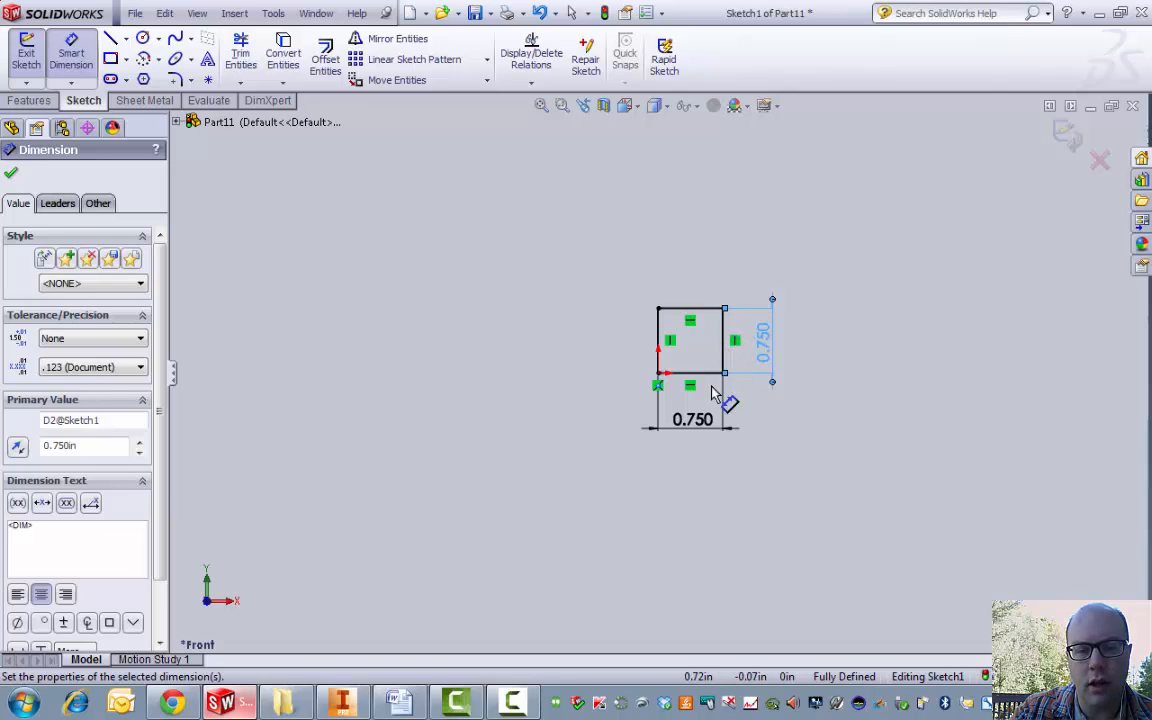
Step: Discard the redundant top-edge dimension and leave Smart Dimension
left_click(696, 312)
left_click(695, 273)
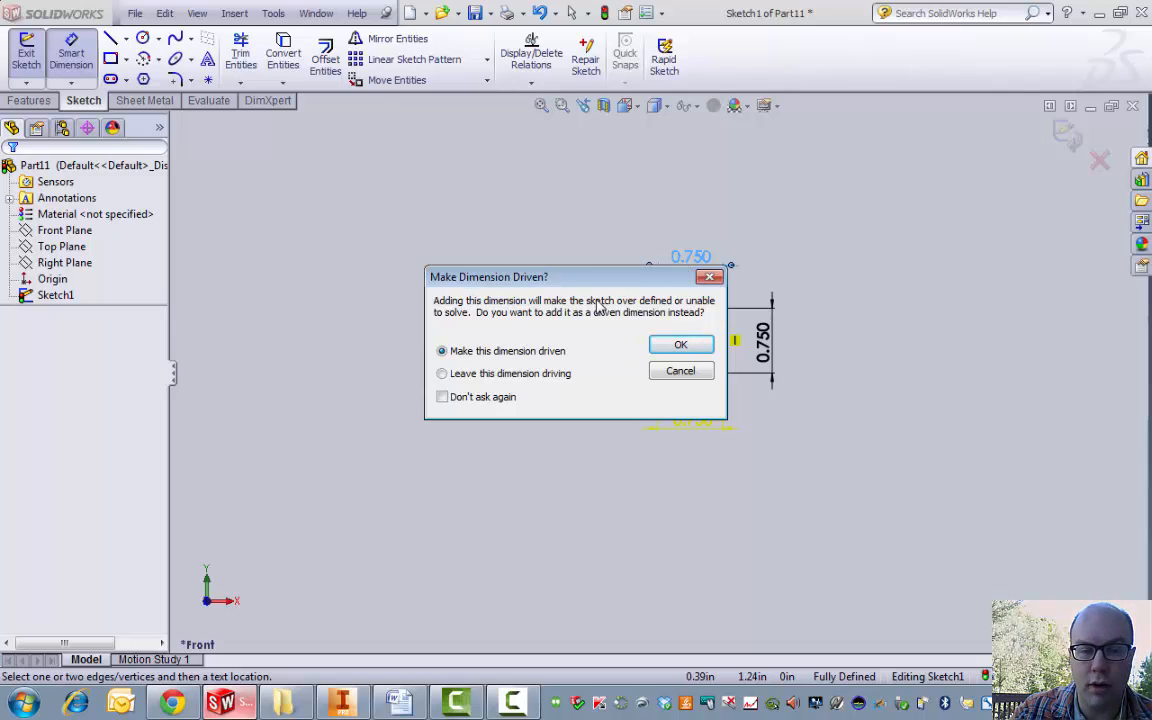
left_click(686, 372)
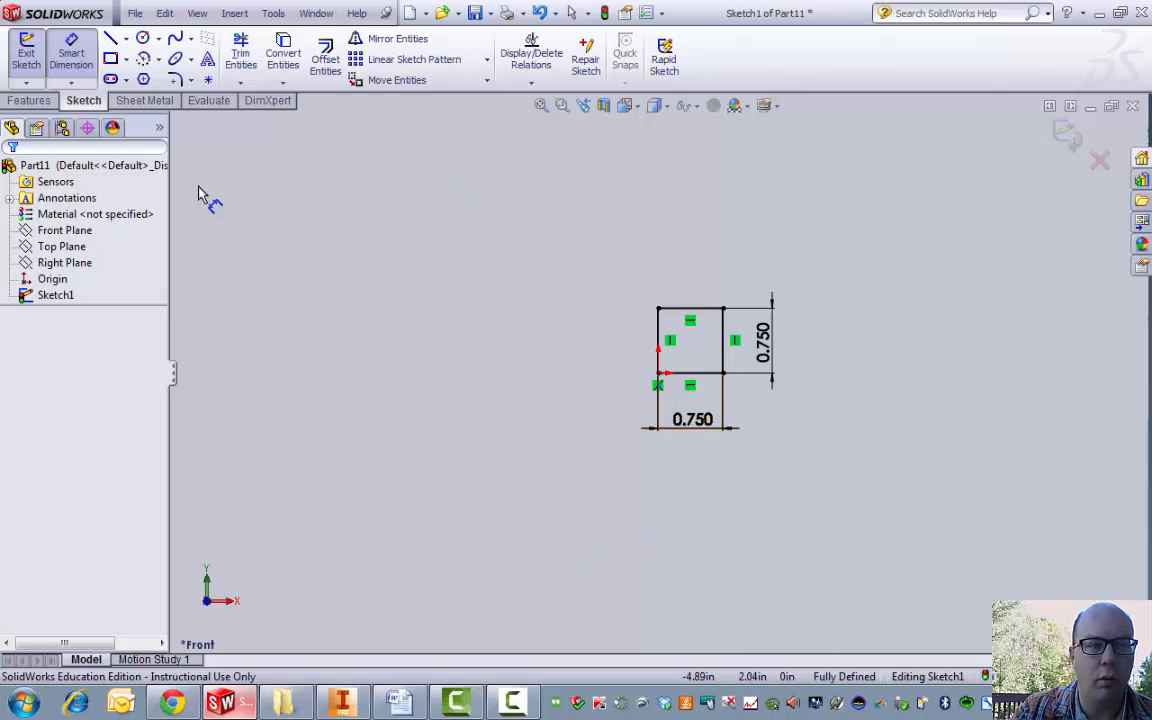
key("Escape")
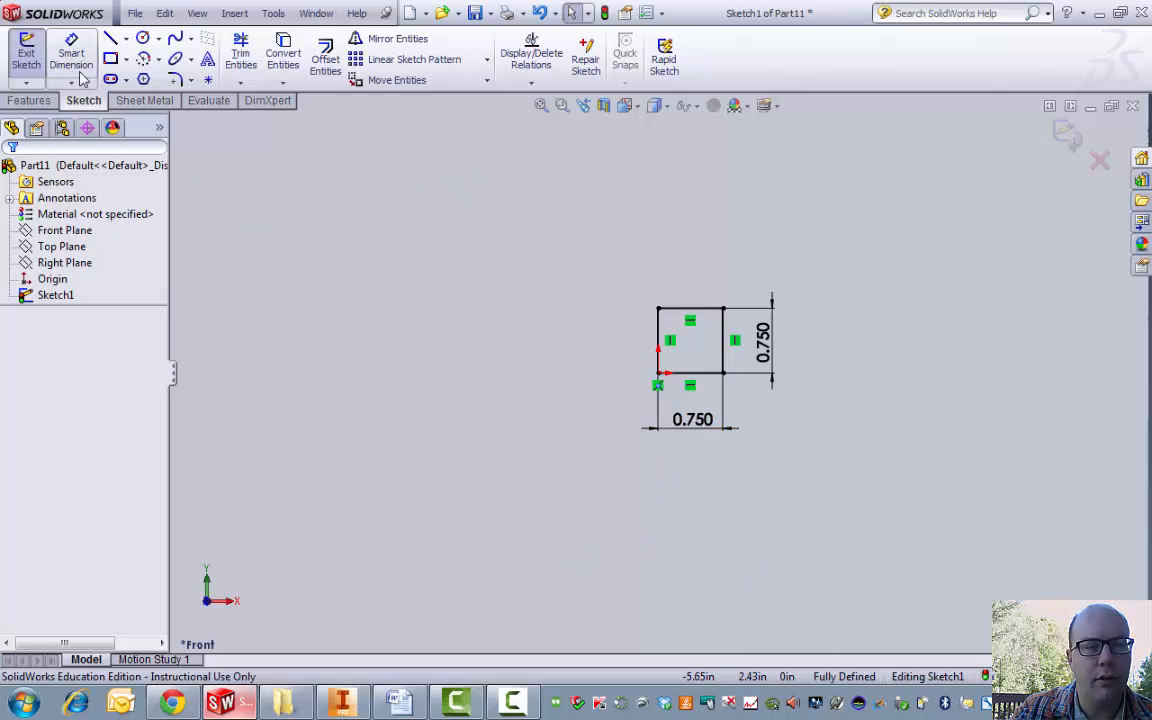
Step: Extrude the square sketch blind 0.75 in into a cube, then orbit to inspect it
left_click(22, 50)
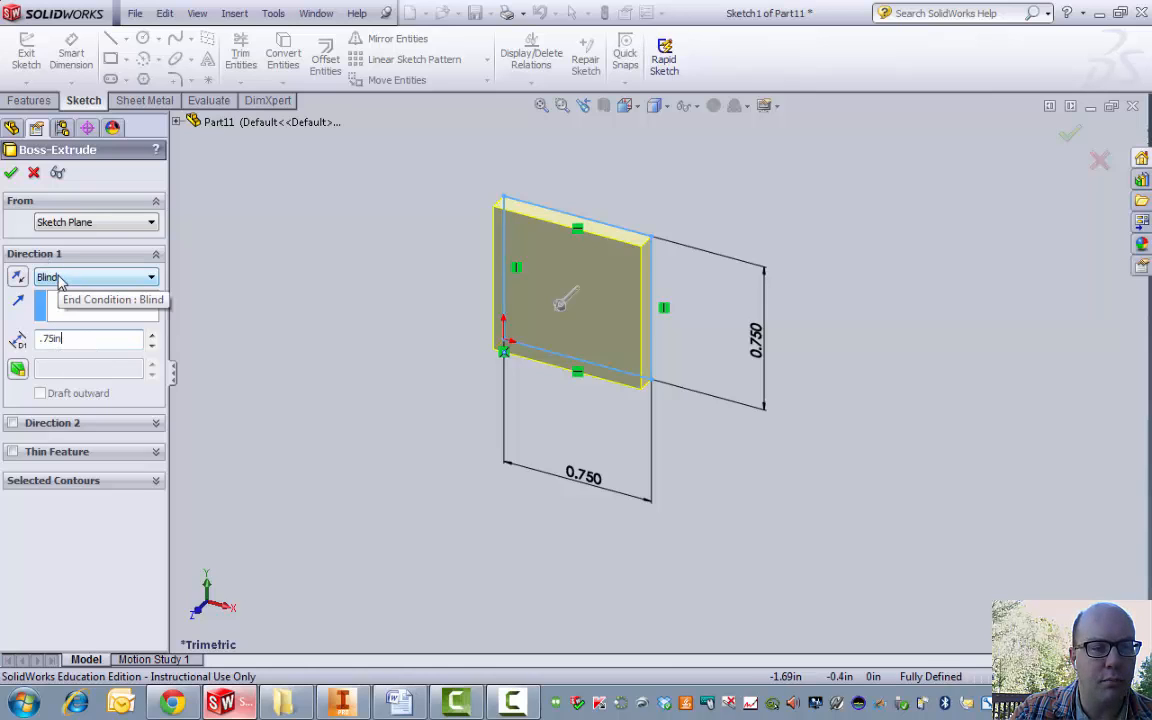
left_click(11, 172)
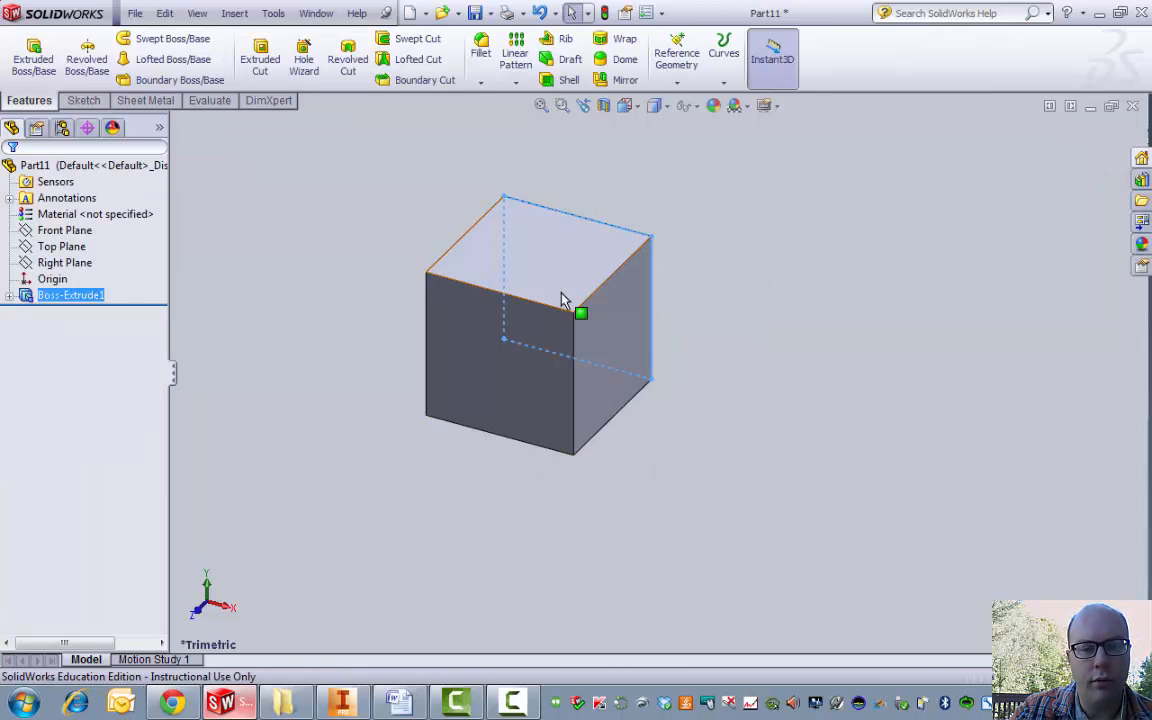
middle_click_drag(527, 342, 660, 345)
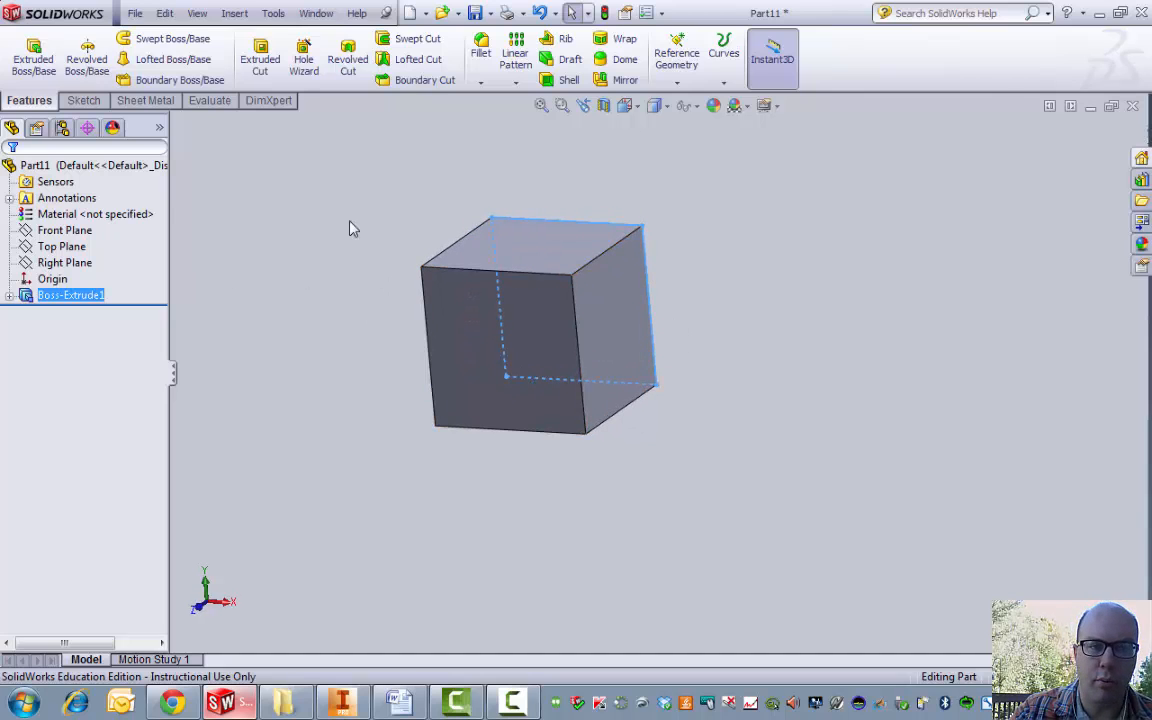
Step: Create new part Part12 in IPS units and start an extrusion sketch on its Front Plane
left_click(135, 14)
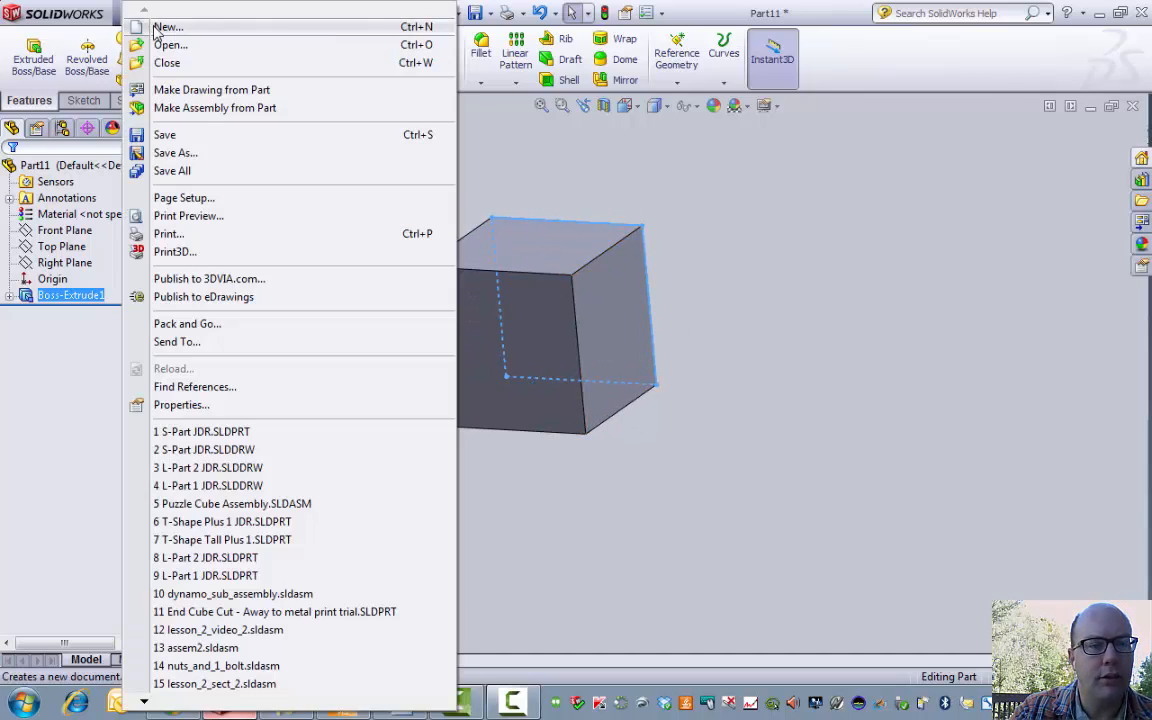
left_click(140, 30)
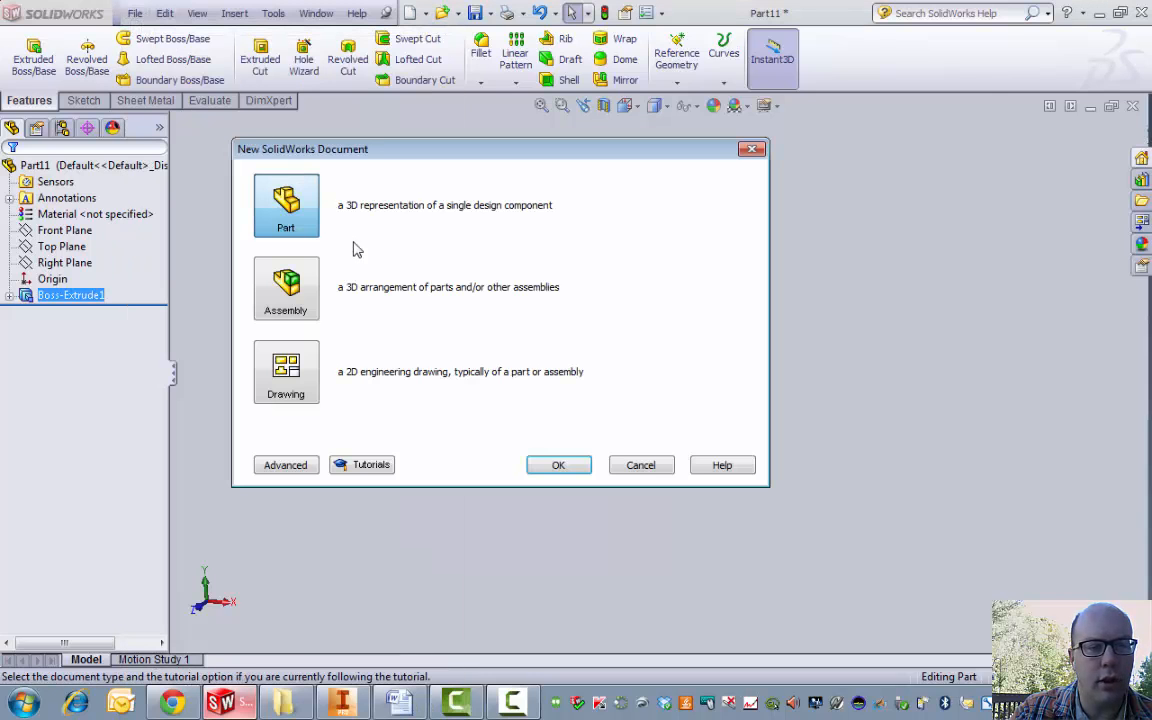
left_click(553, 465)
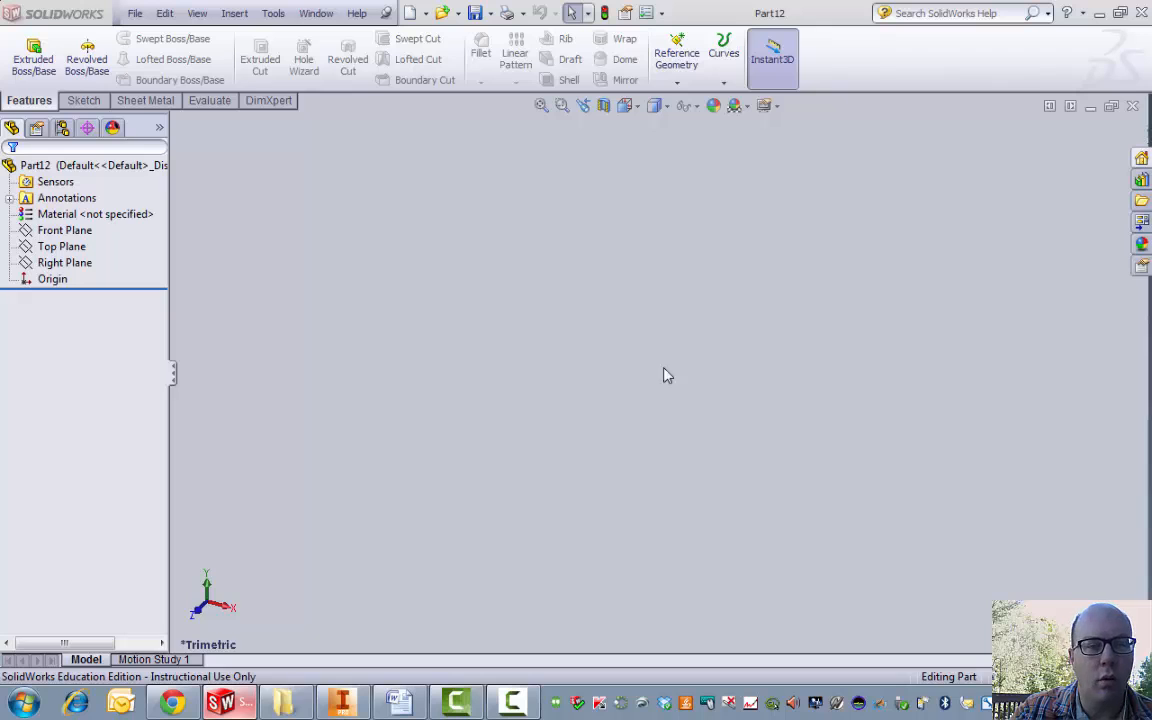
left_click(1085, 677)
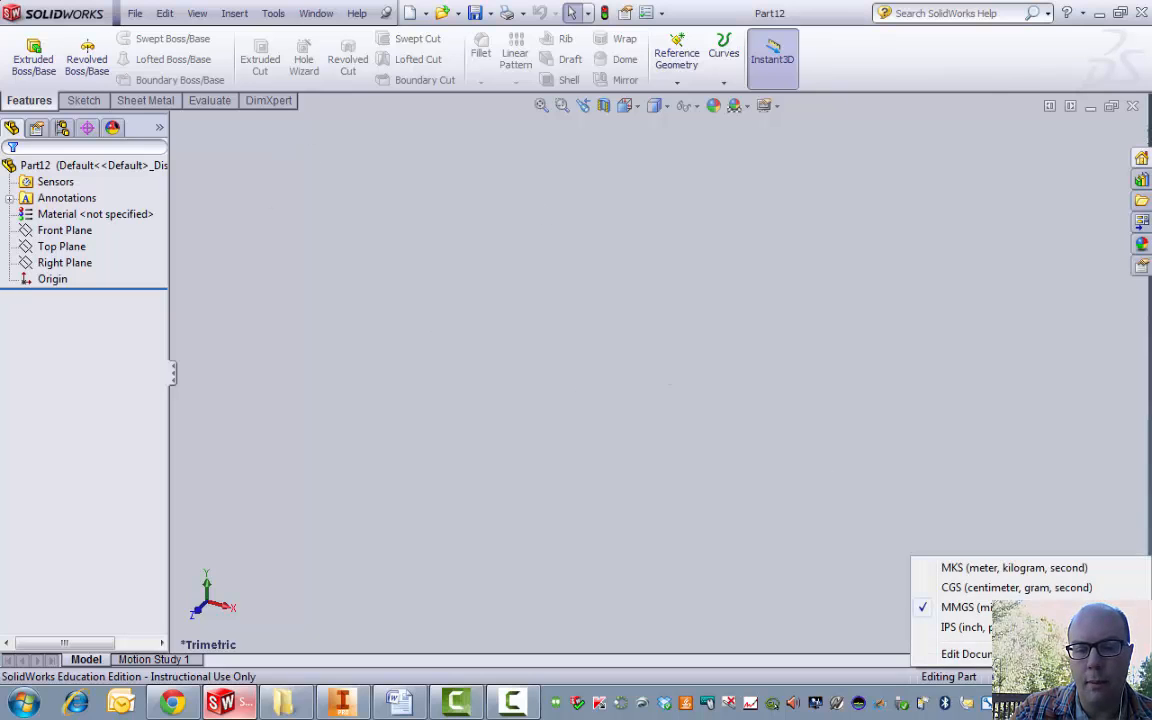
left_click(1025, 628)
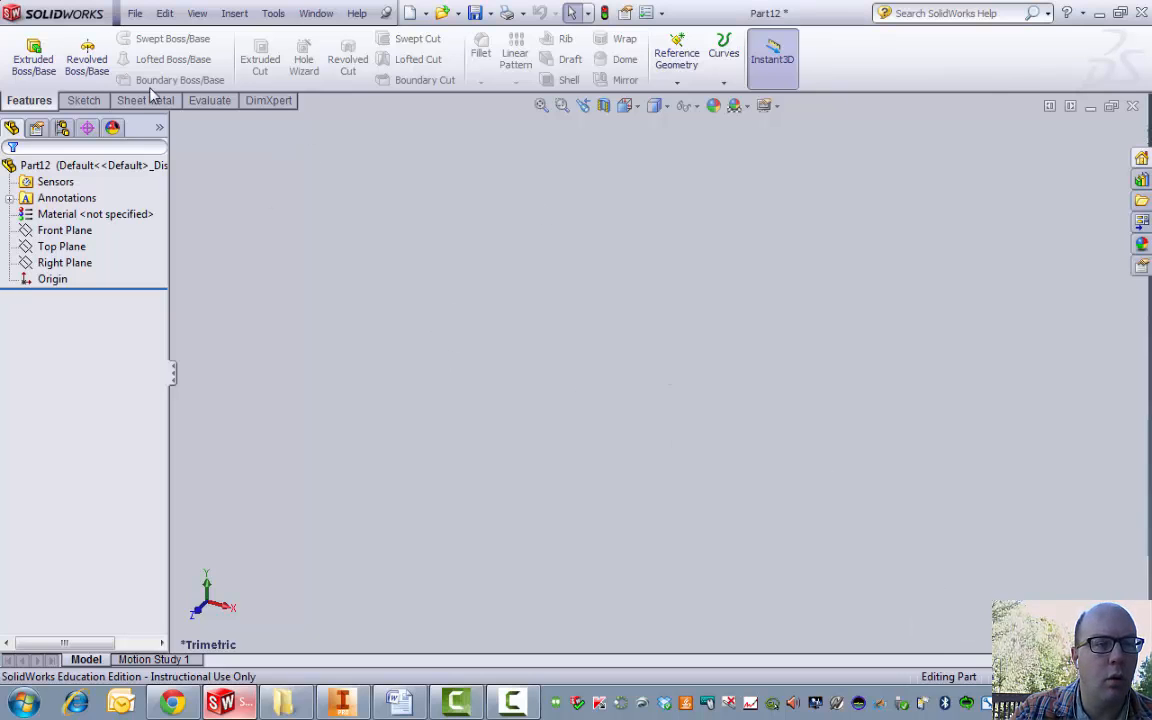
left_click(33, 55)
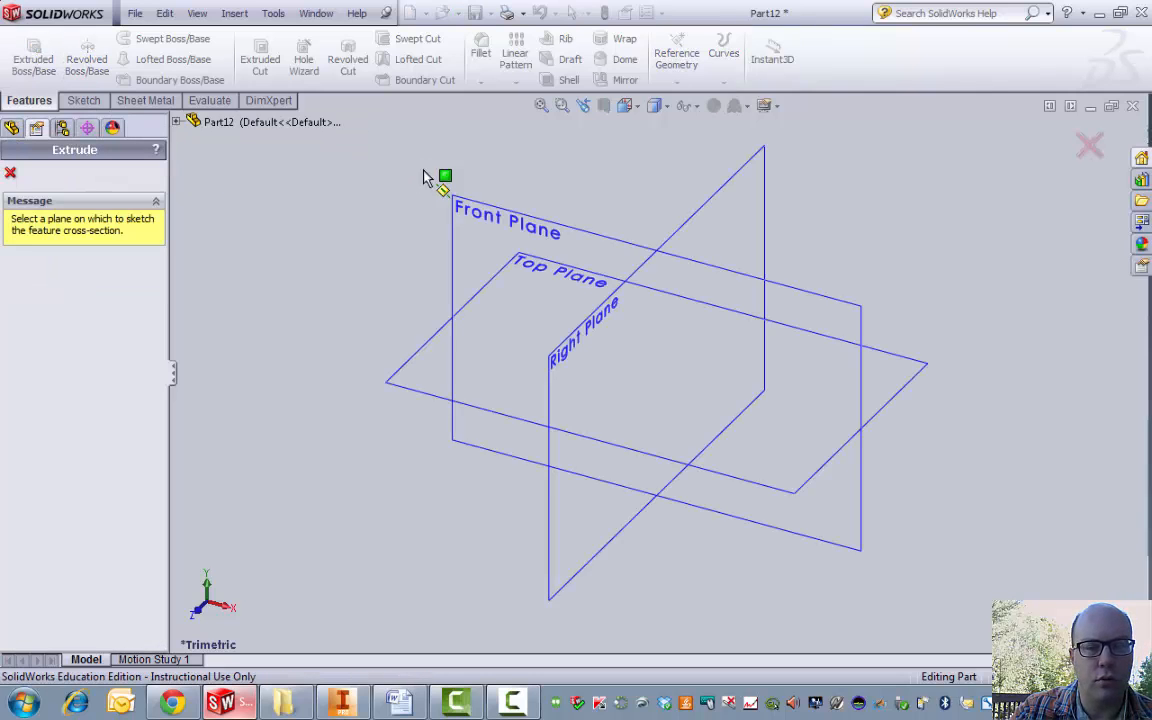
left_click(487, 220)
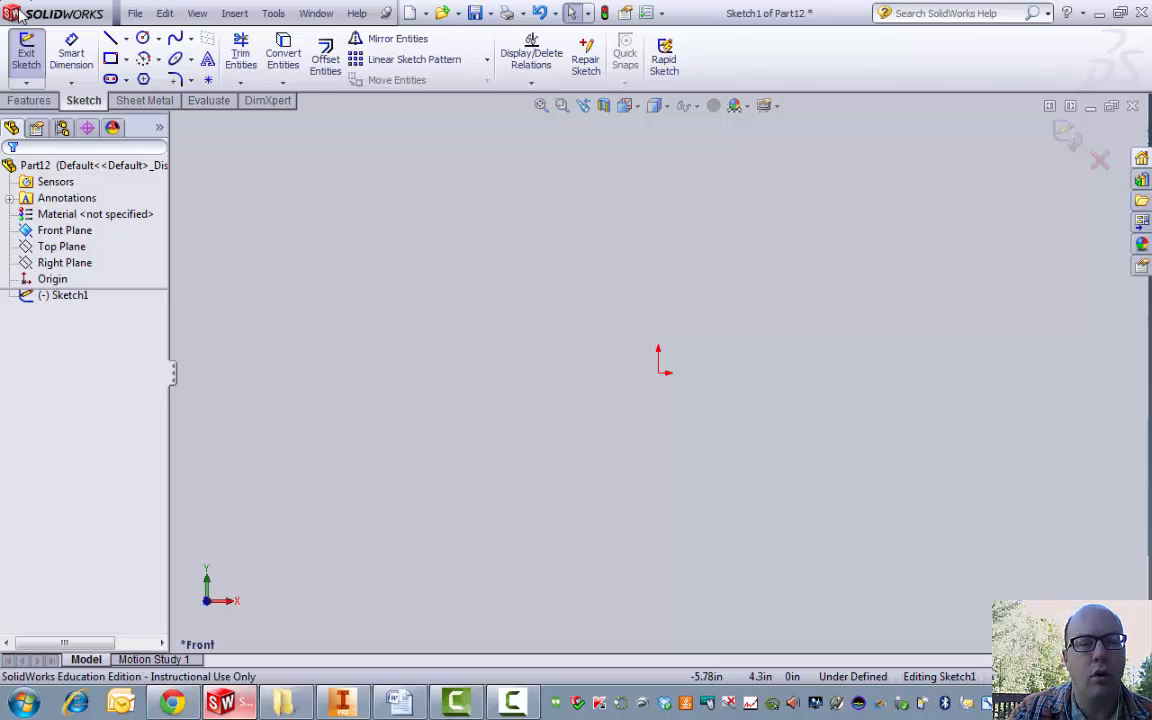
Step: Draw a closed six-line stepped L outline from the origin, about 1.41 in wide and 2.23 in tall
left_click(111, 39)
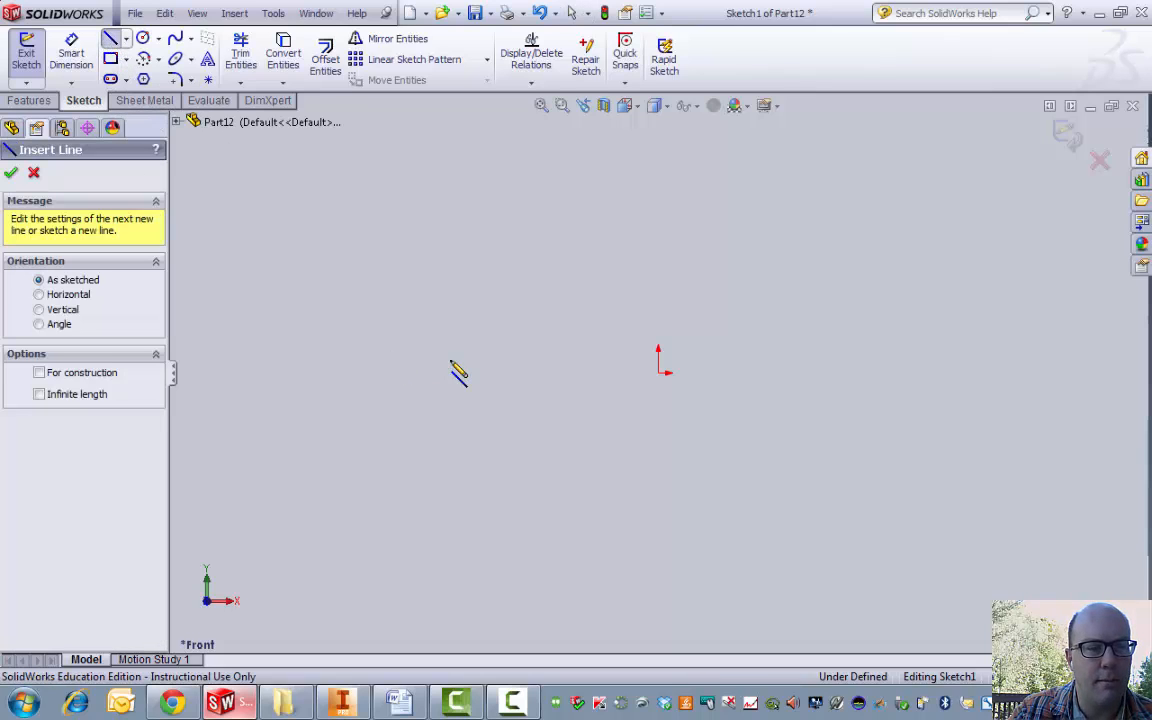
left_click(661, 373)
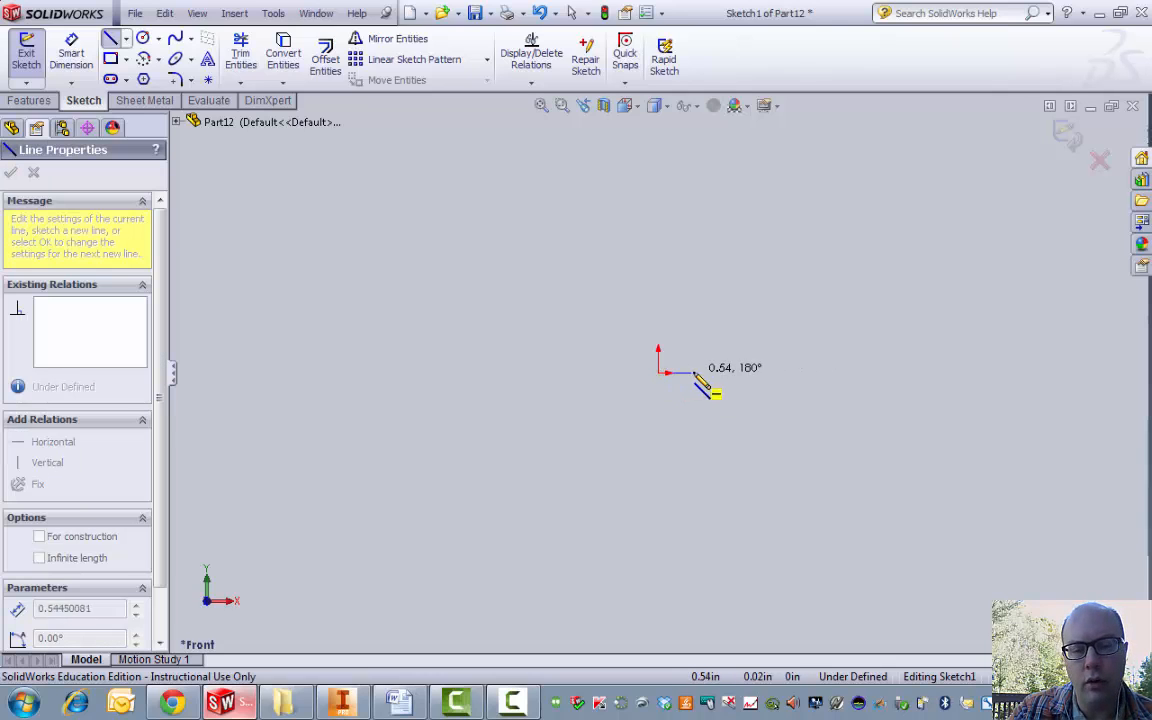
left_click(744, 373)
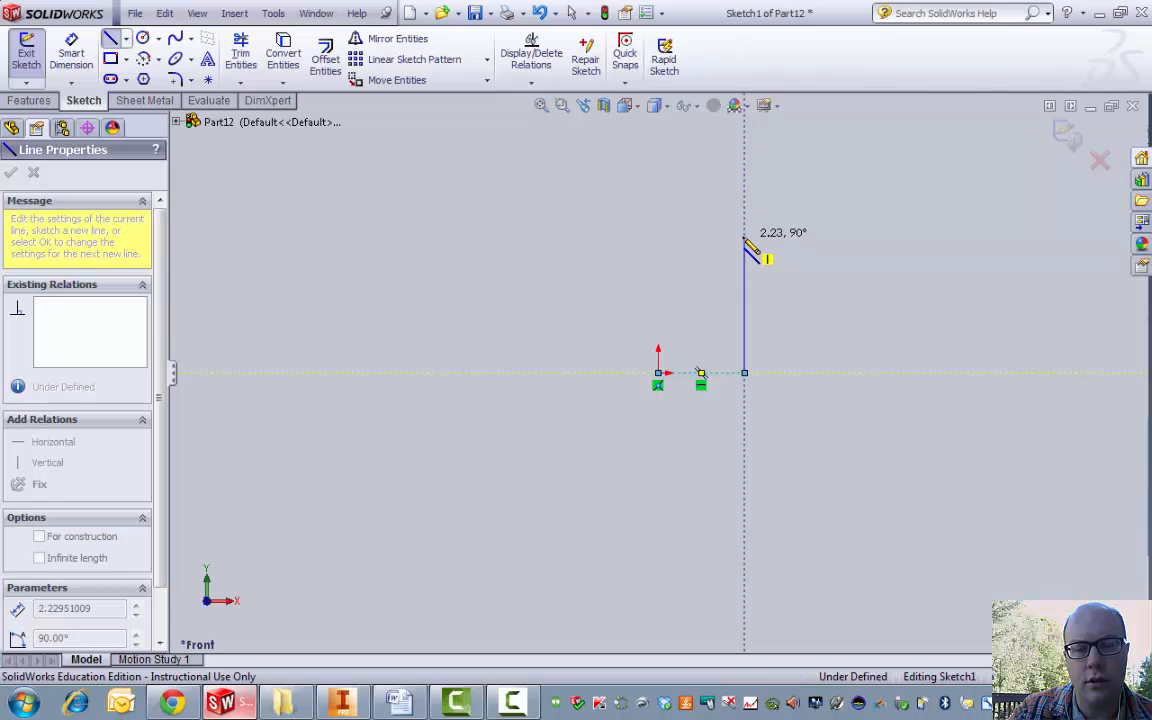
left_click(744, 237)
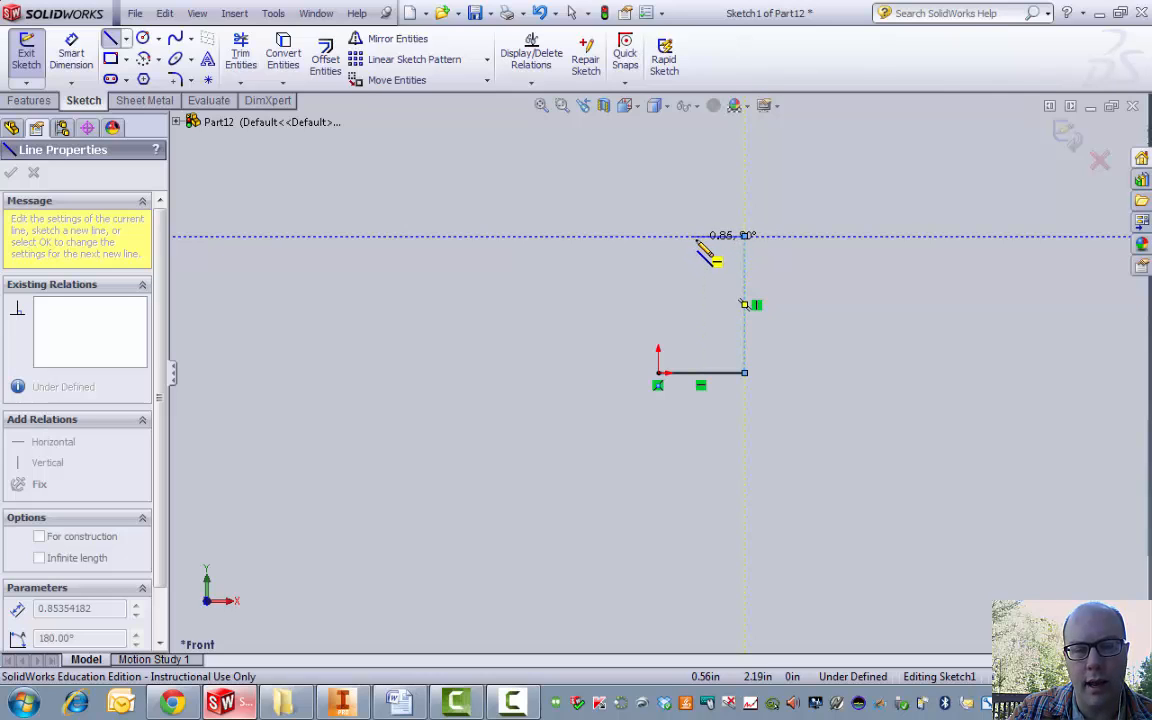
left_click(694, 237)
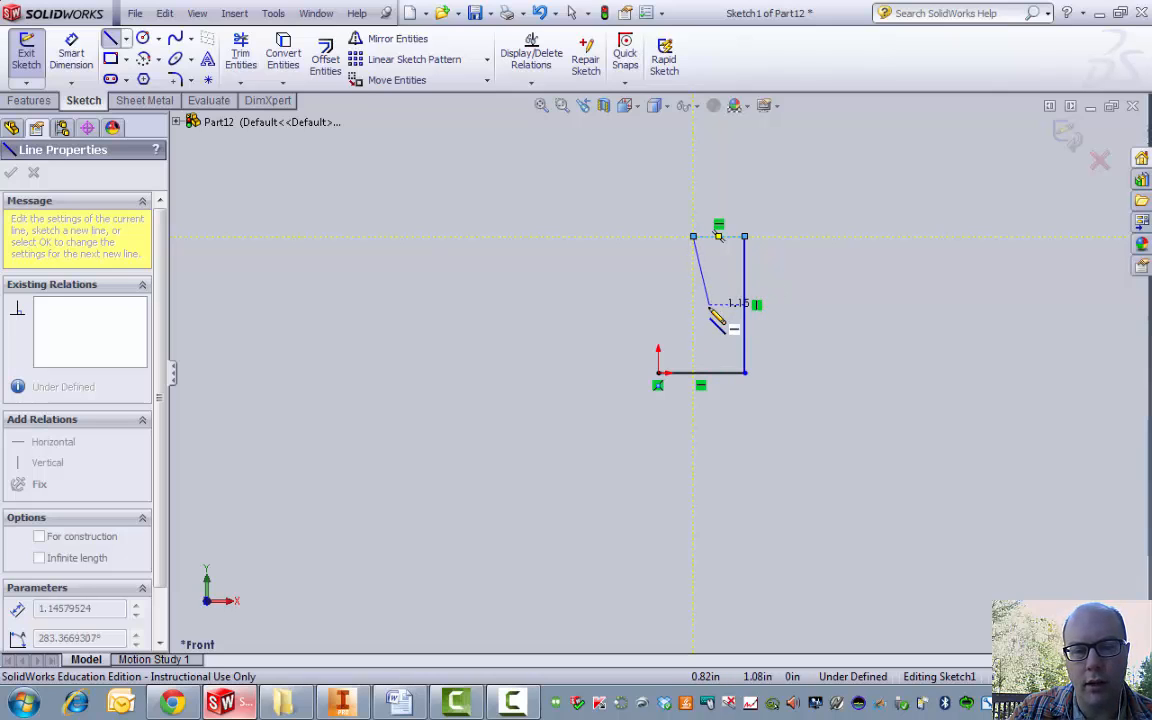
left_click(693, 312)
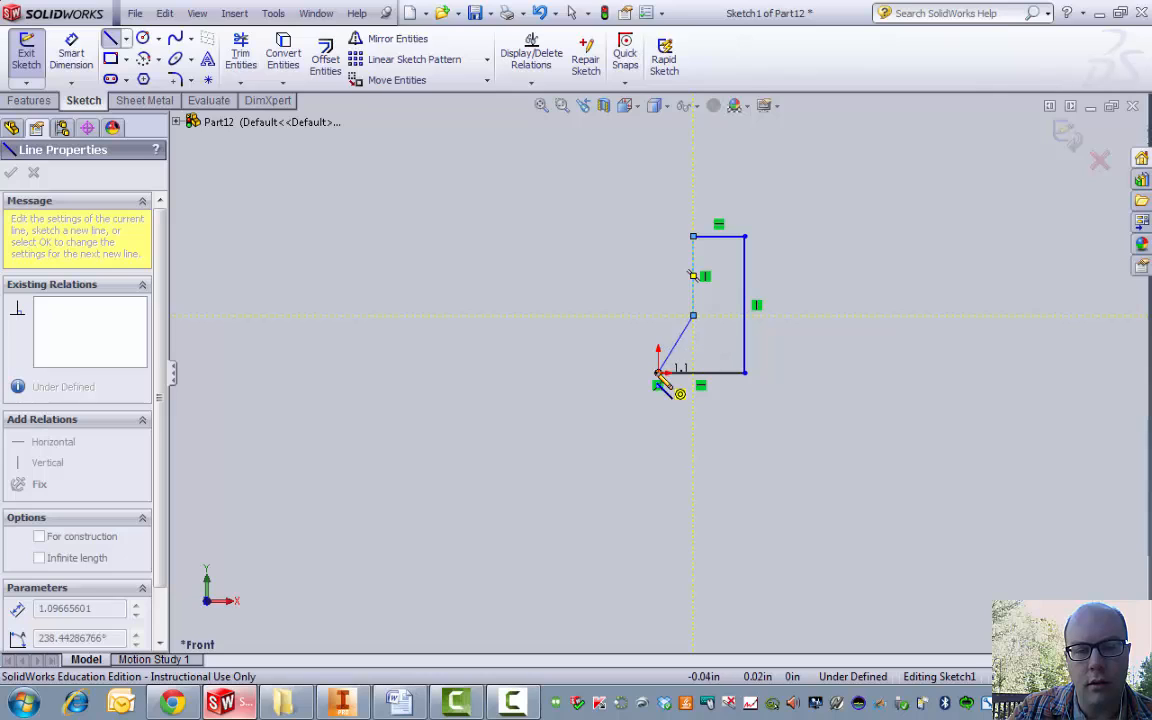
left_click(658, 316)
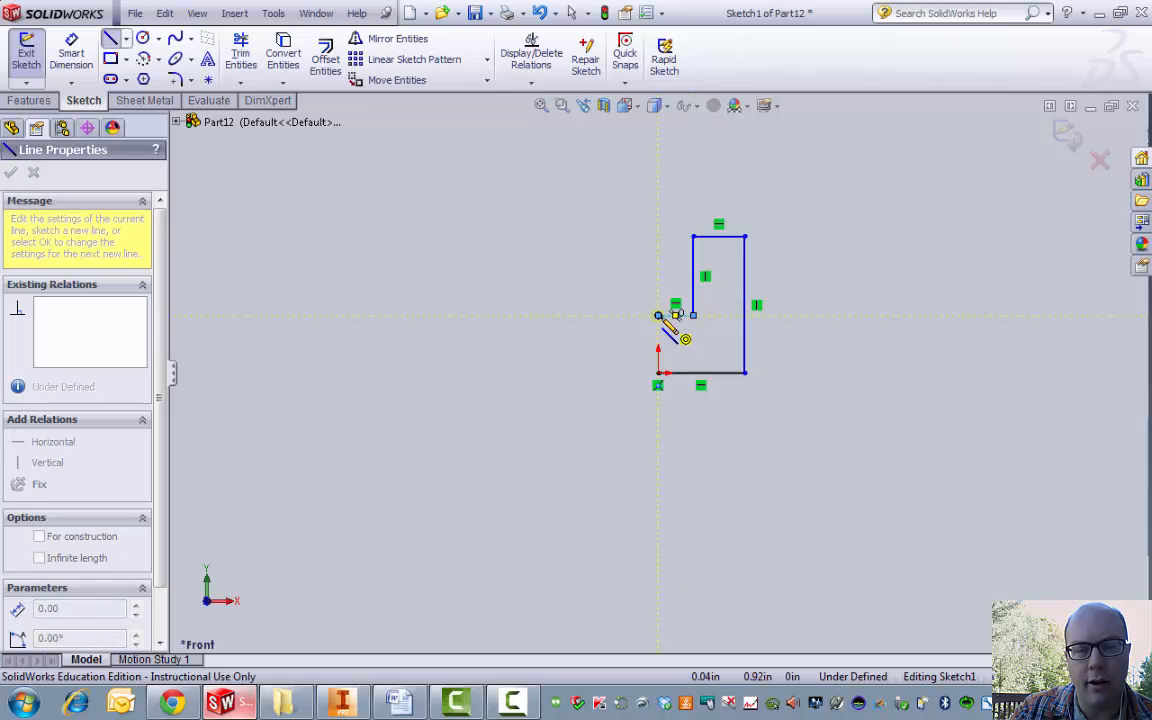
double_click(658, 372)
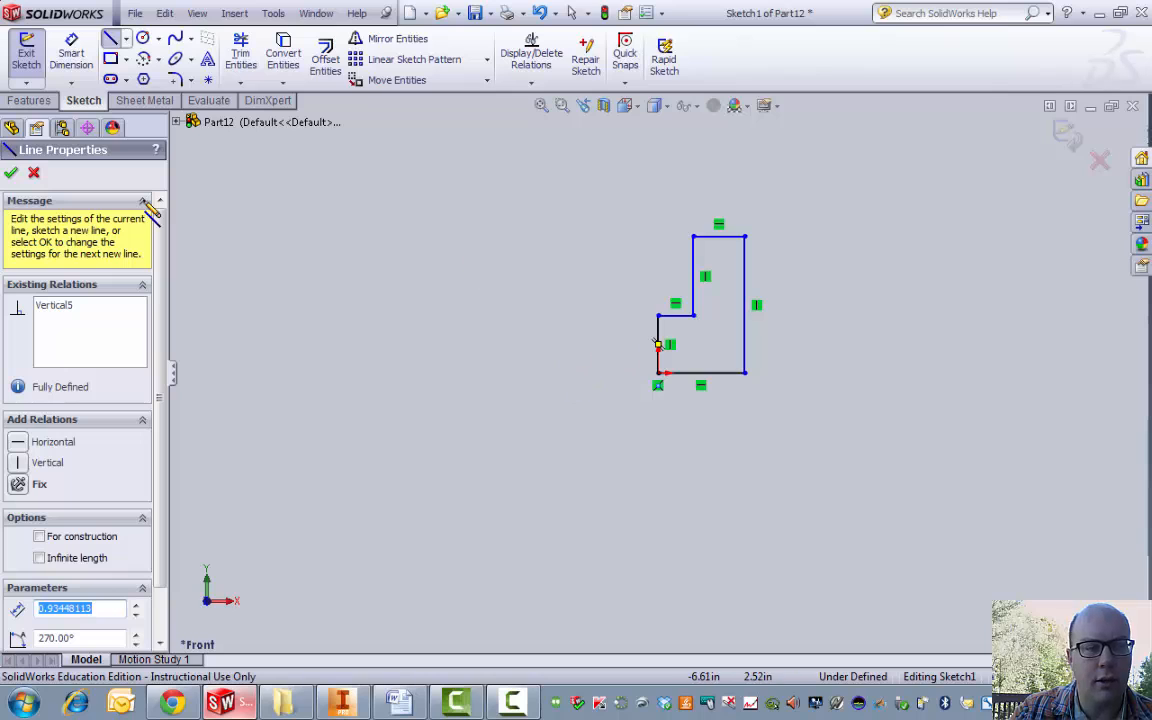
left_click(11, 173)
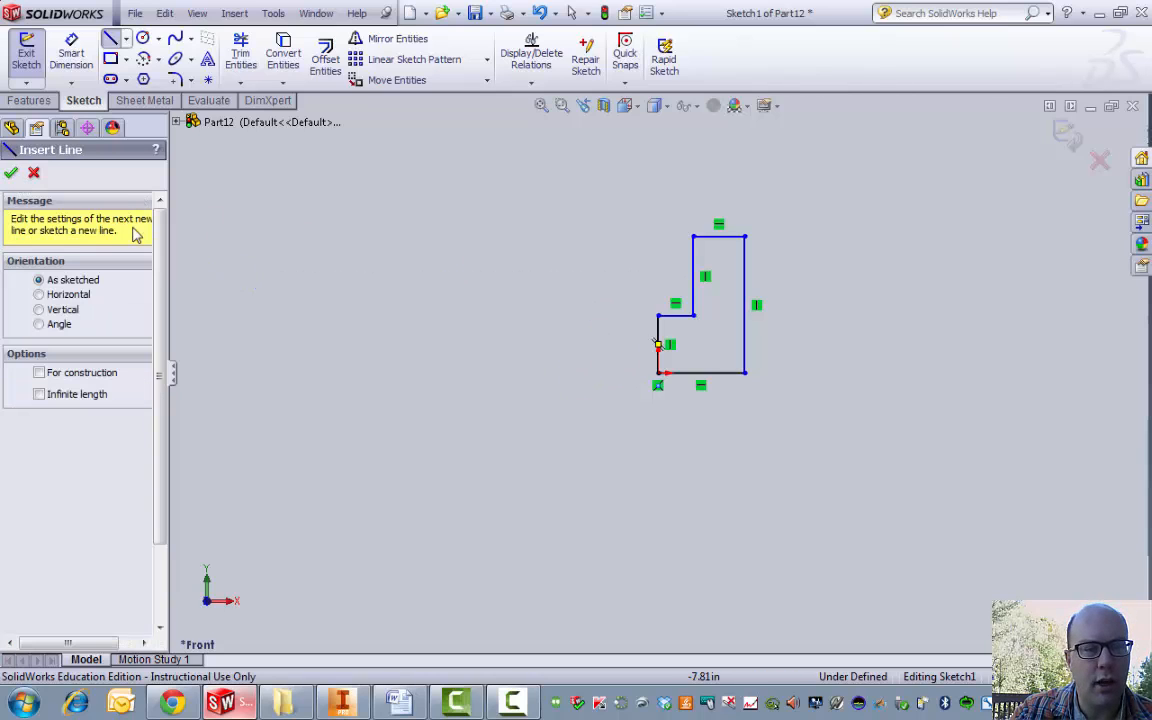
left_click(11, 173)
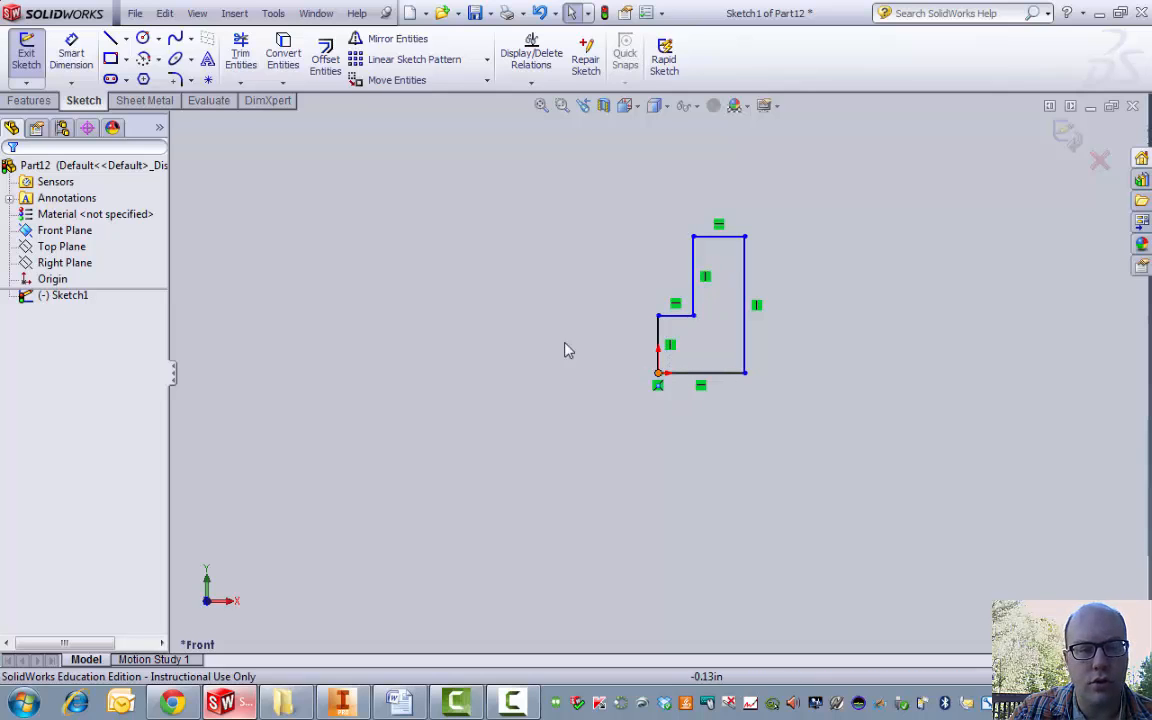
Step: Dimension the L-profile's bottom edge to 1.5 in
left_click(71, 56)
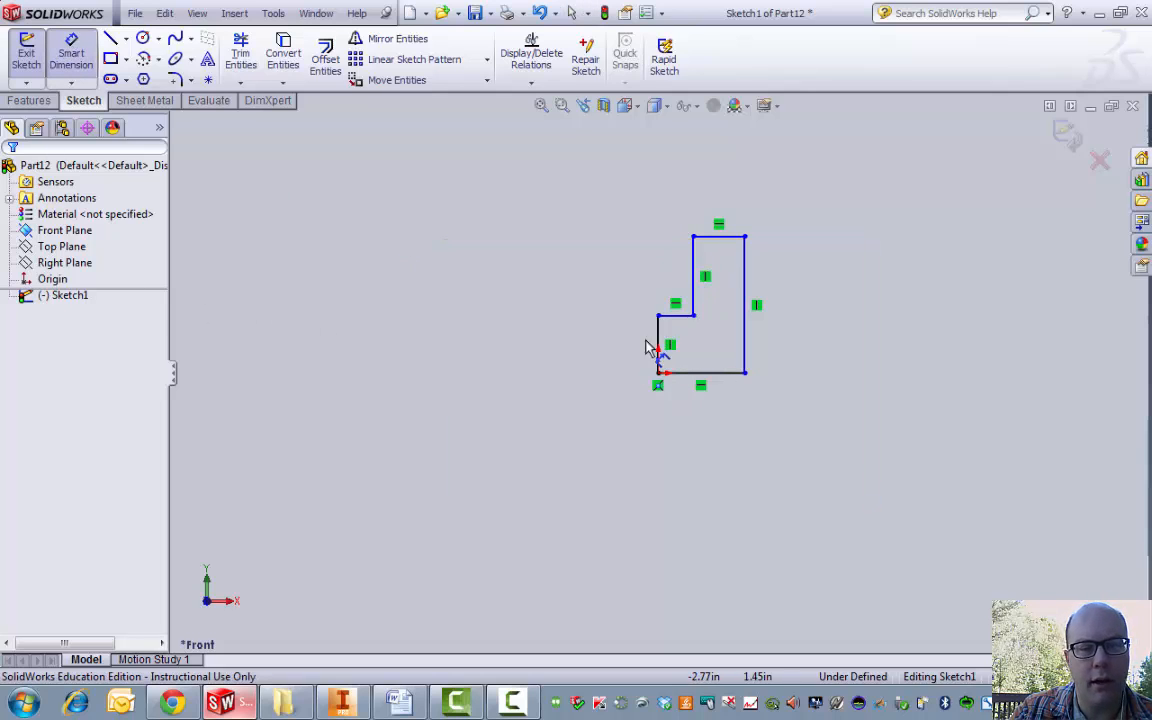
left_click(711, 380)
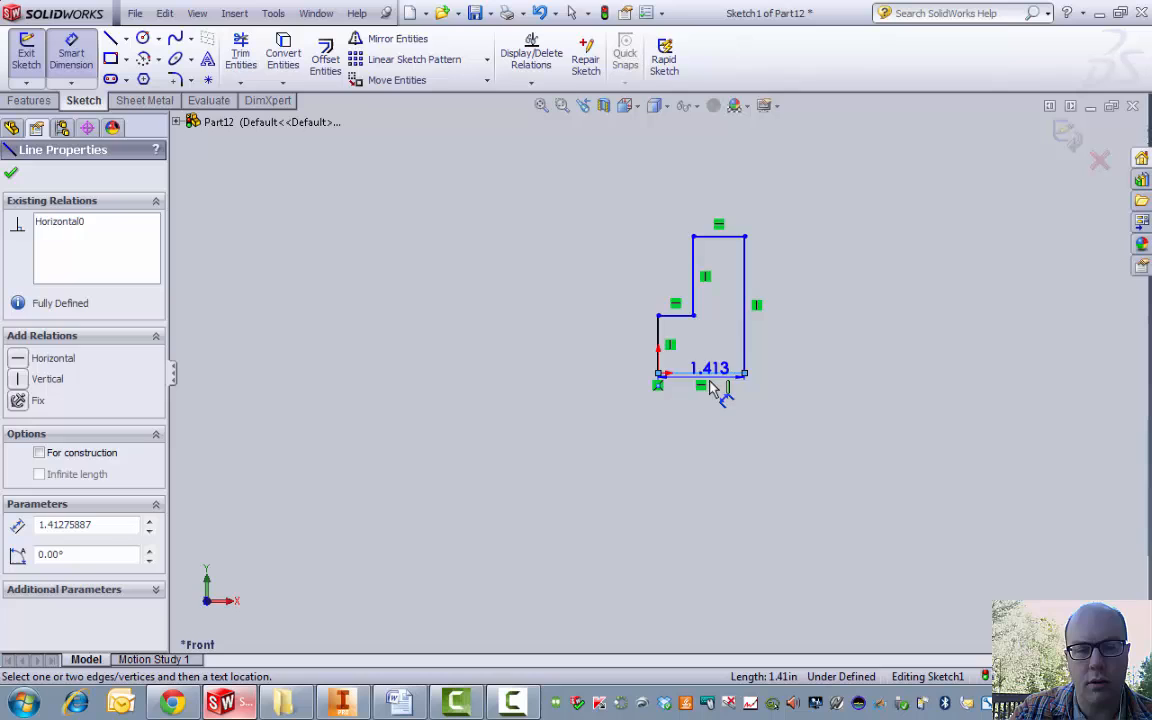
left_click(705, 457)
type("1.5")
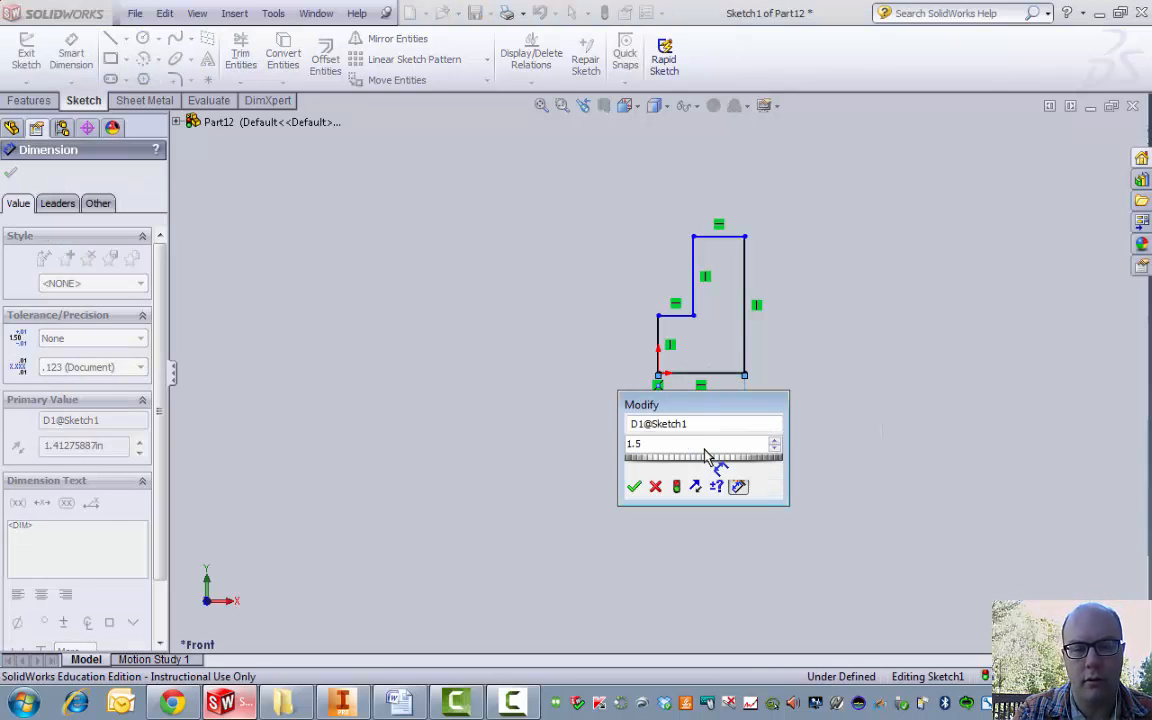
key("Return")
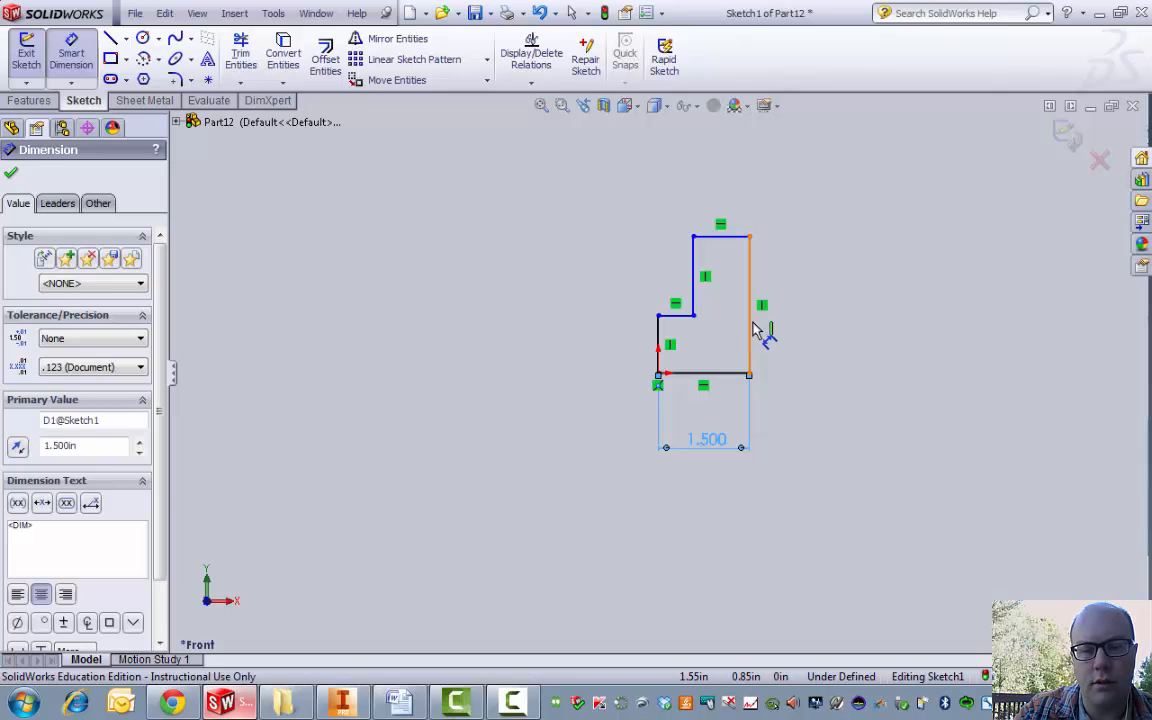
Step: Dimension the right side to 2.25 in and the top edge to 0.75 in
left_click(752, 329)
left_click(805, 325)
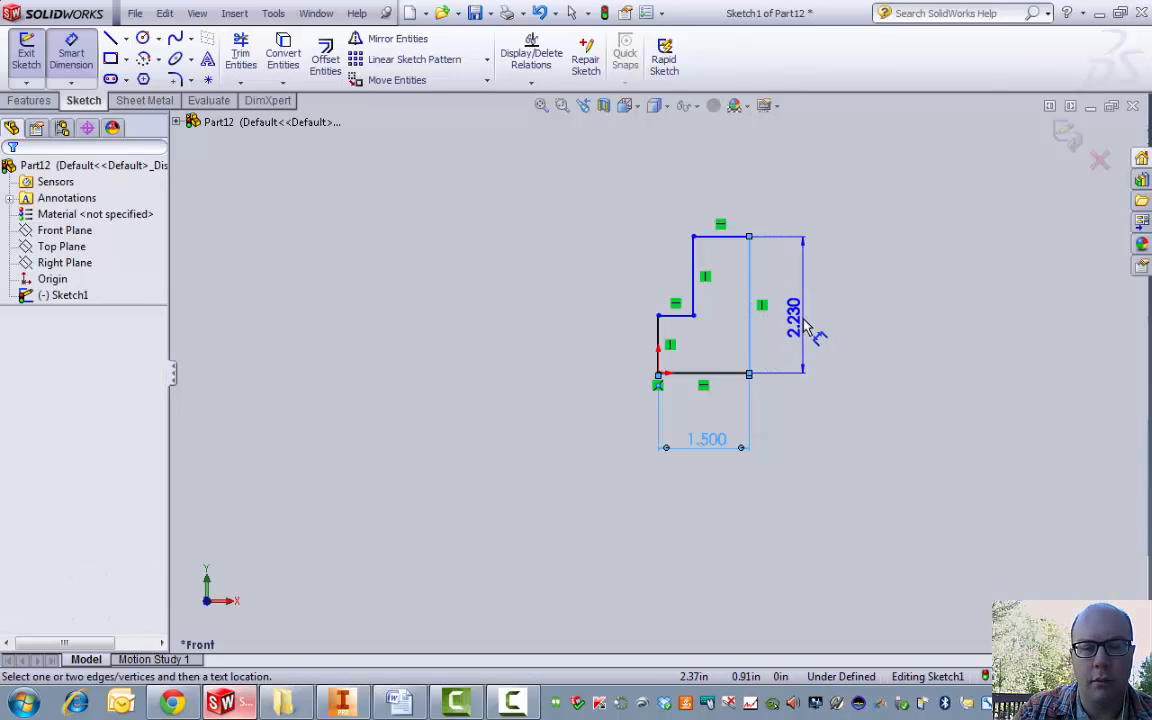
type("2.25")
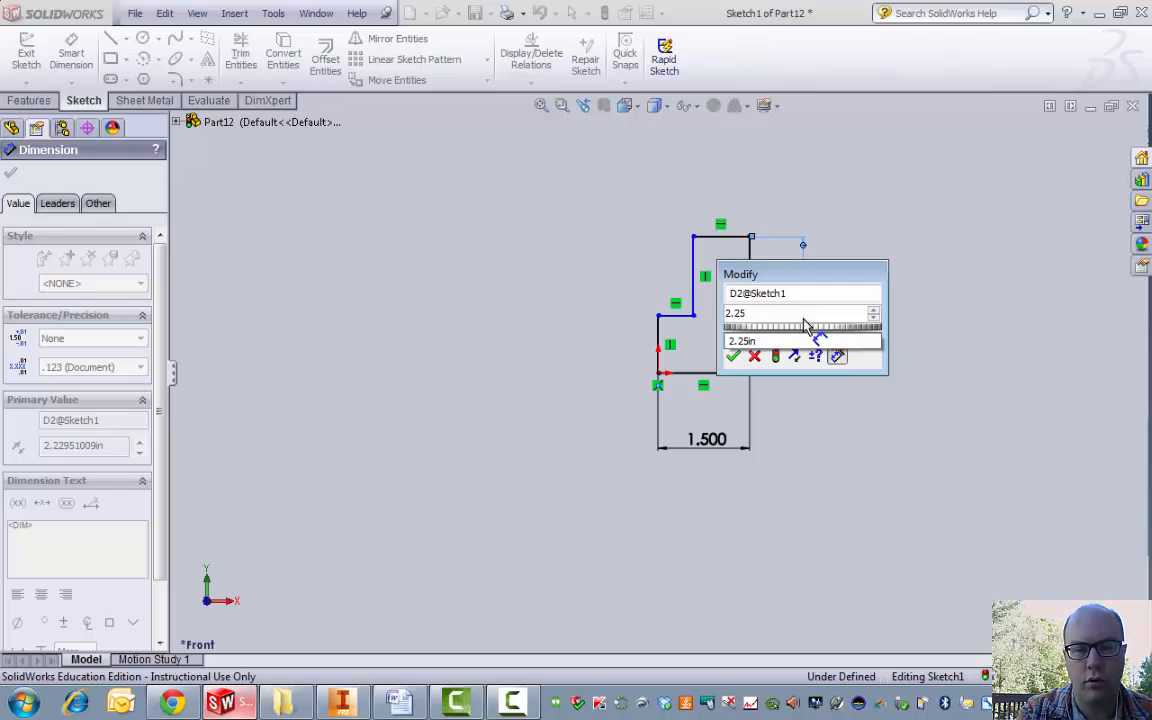
key("Return")
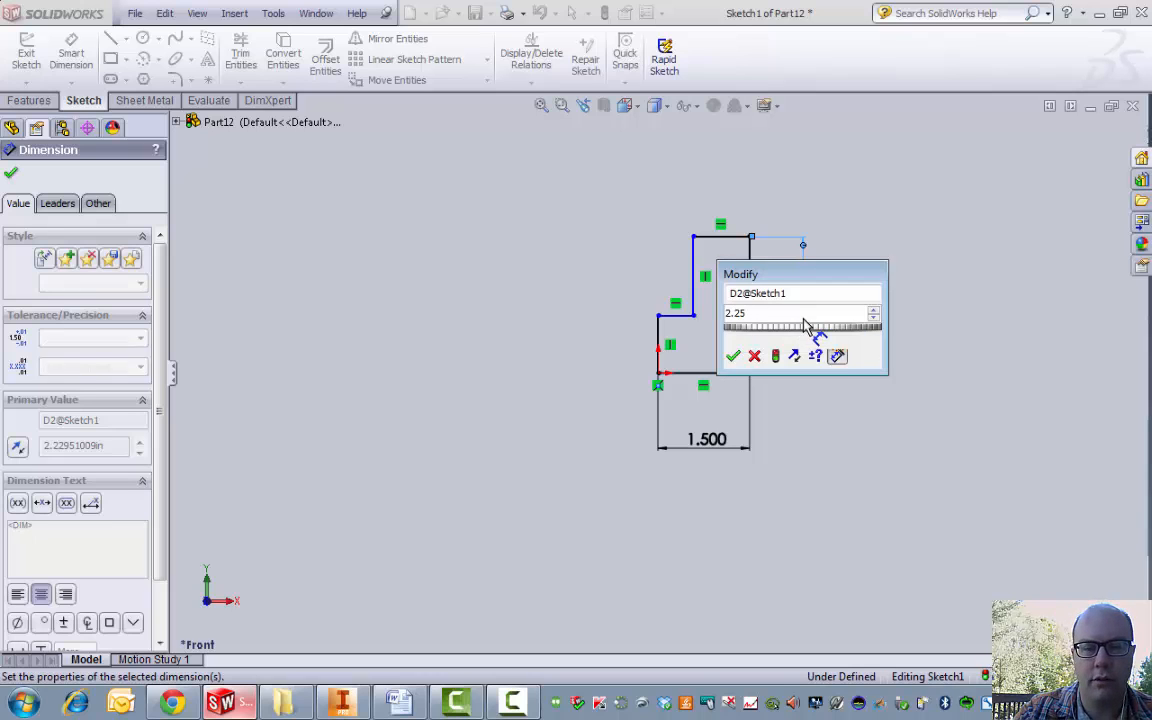
key("Return")
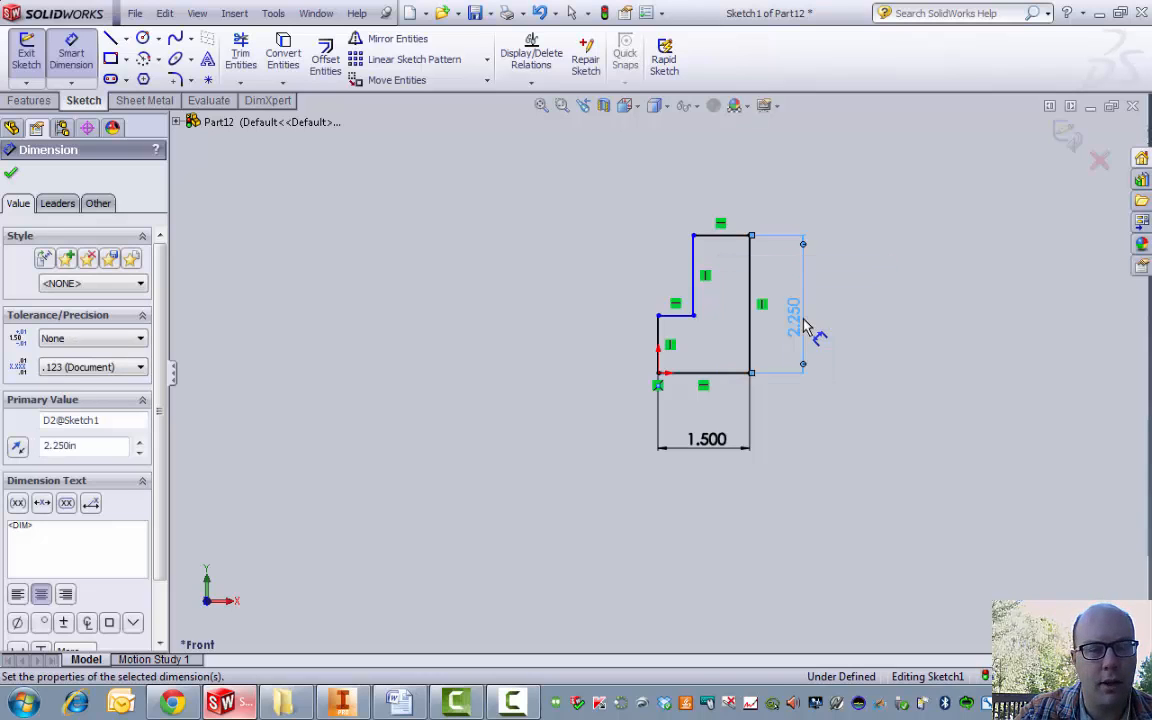
left_click(726, 236)
left_click(726, 195)
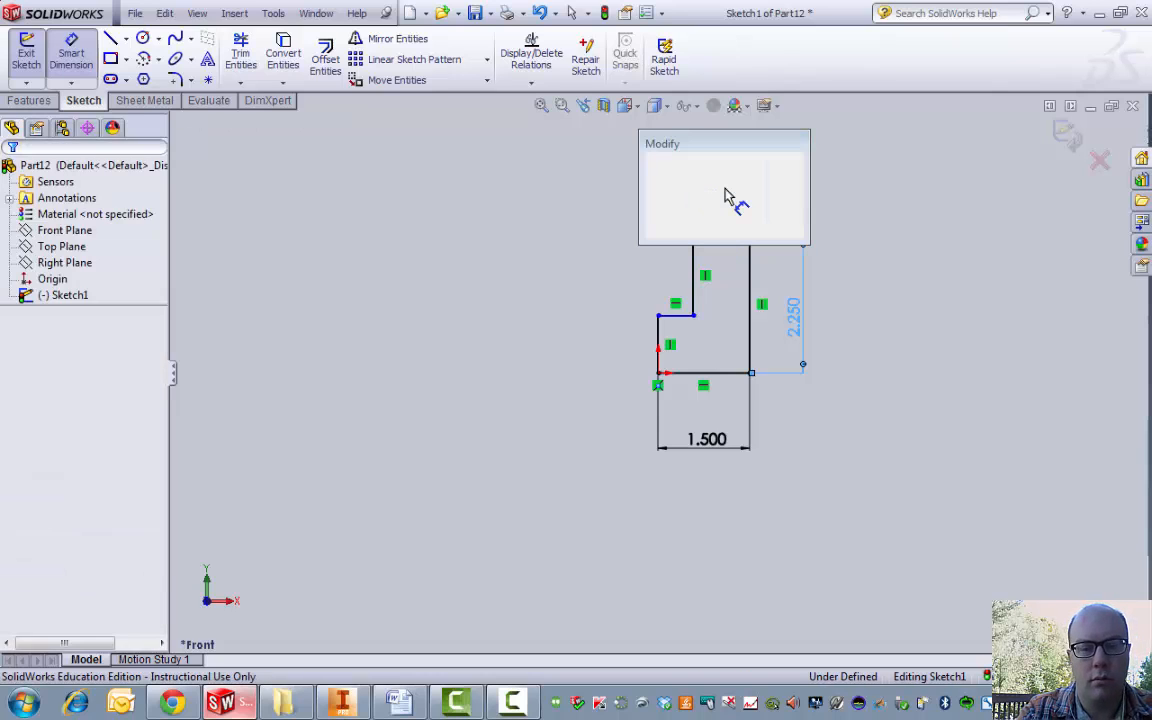
type(".7")
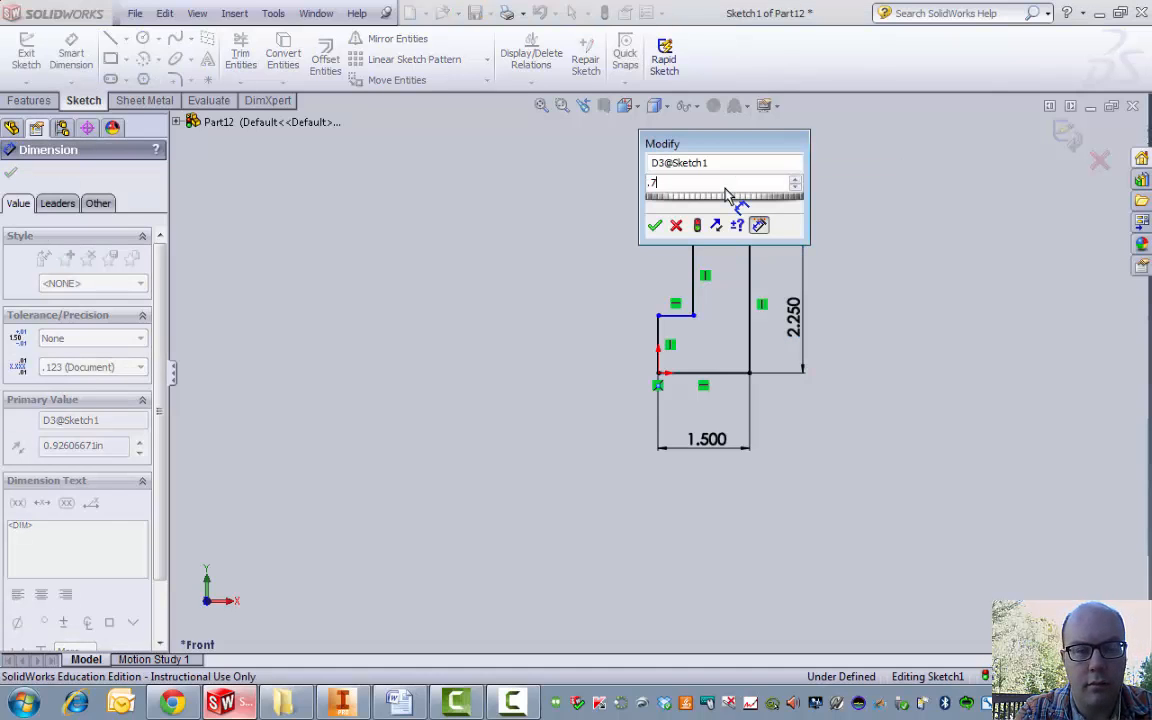
type("5")
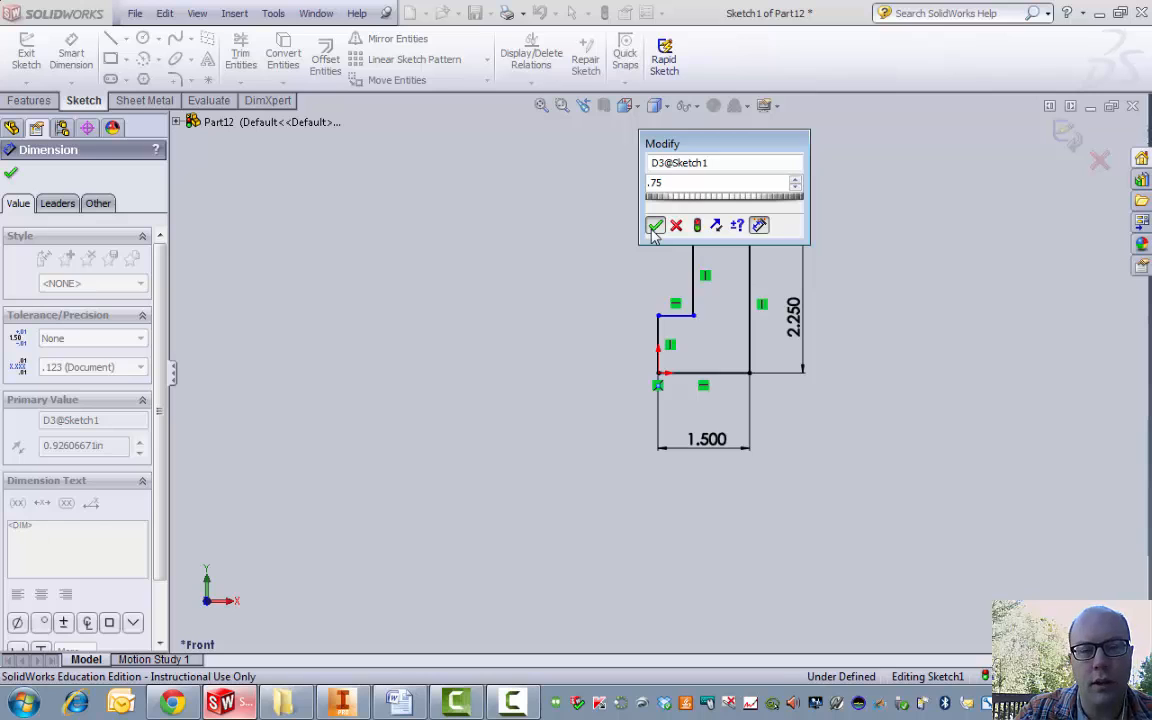
left_click(655, 225)
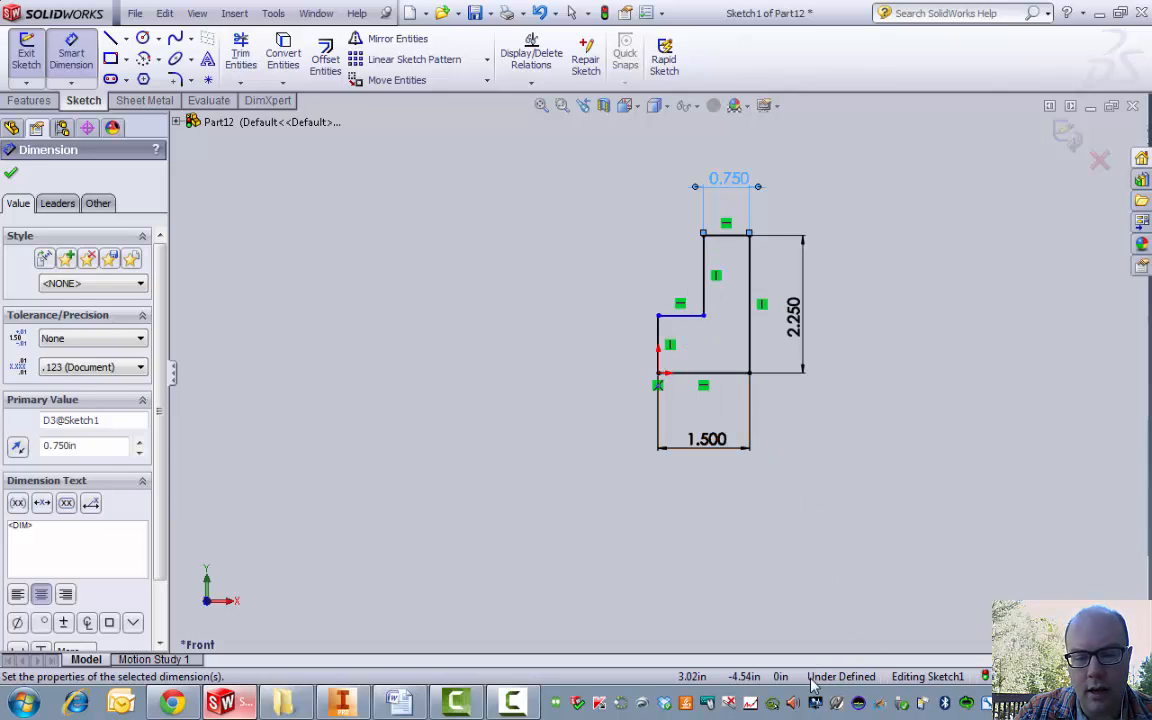
Step: Dimension the inner vertical edge as .75×2 = 1.500 in, fully defining the sketch
left_click(707, 285)
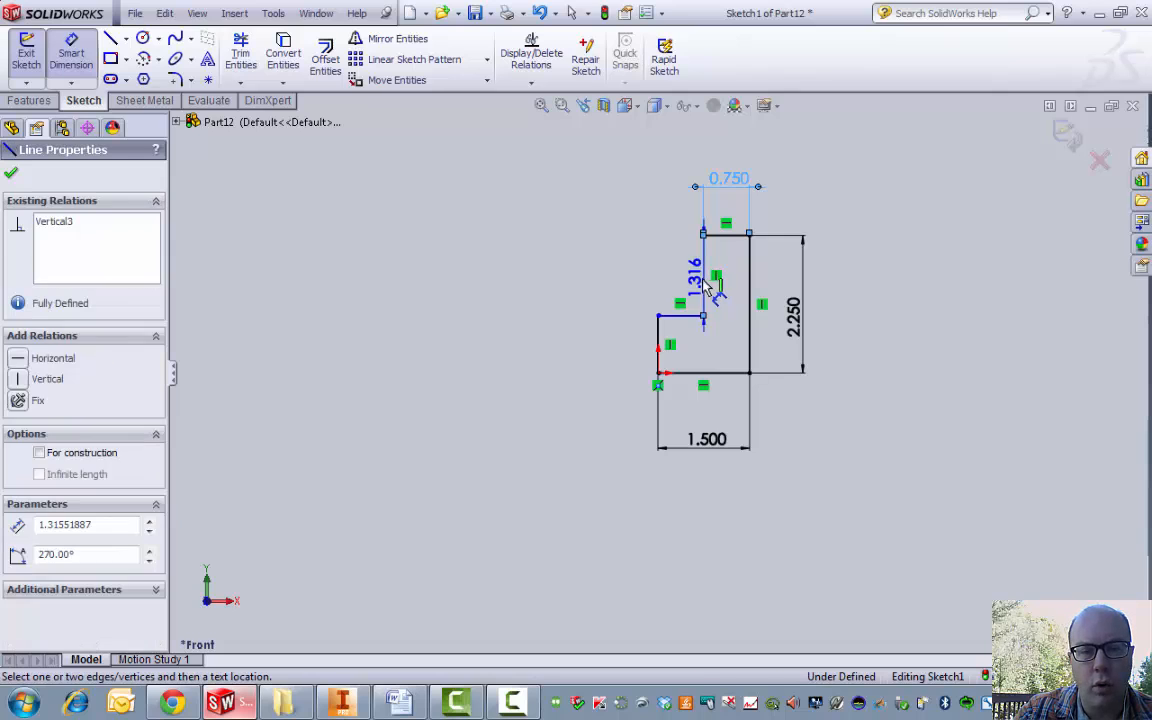
left_click(636, 282)
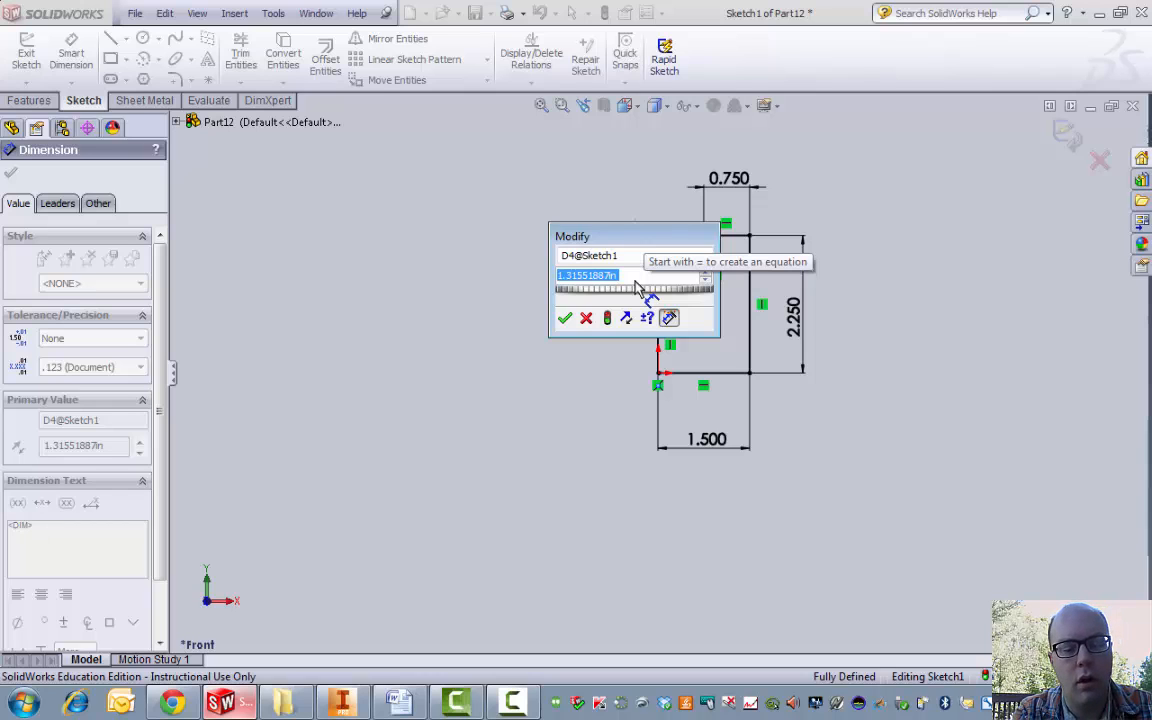
type(".")
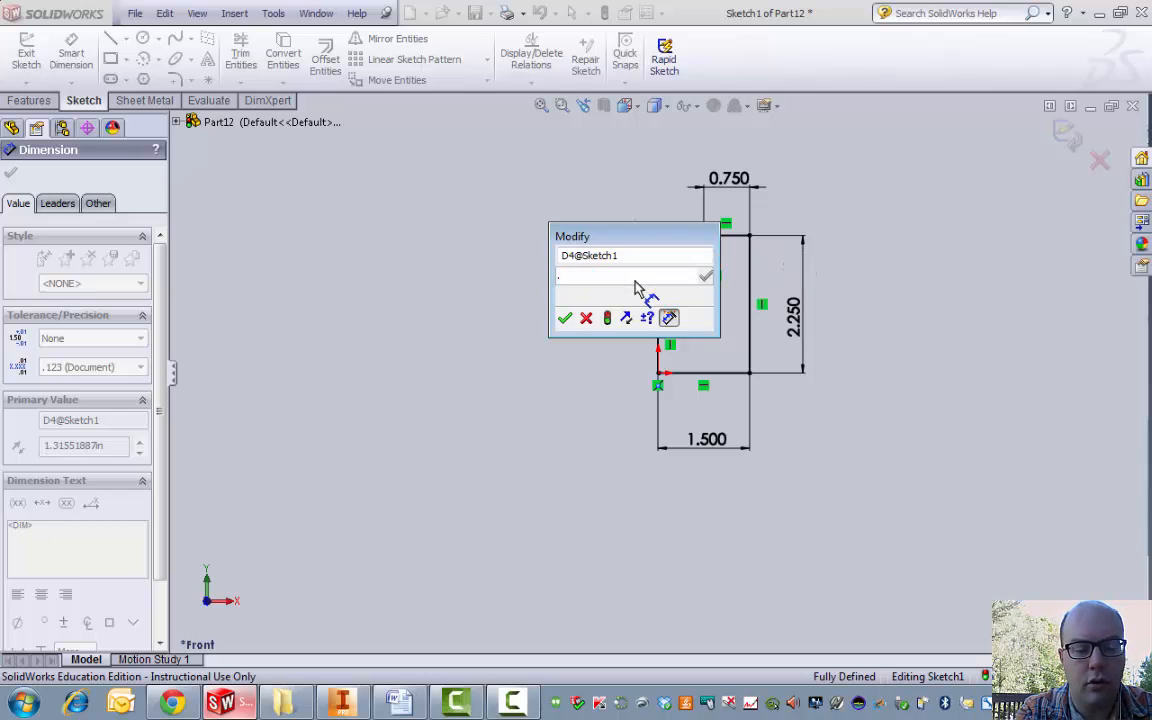
type("75")
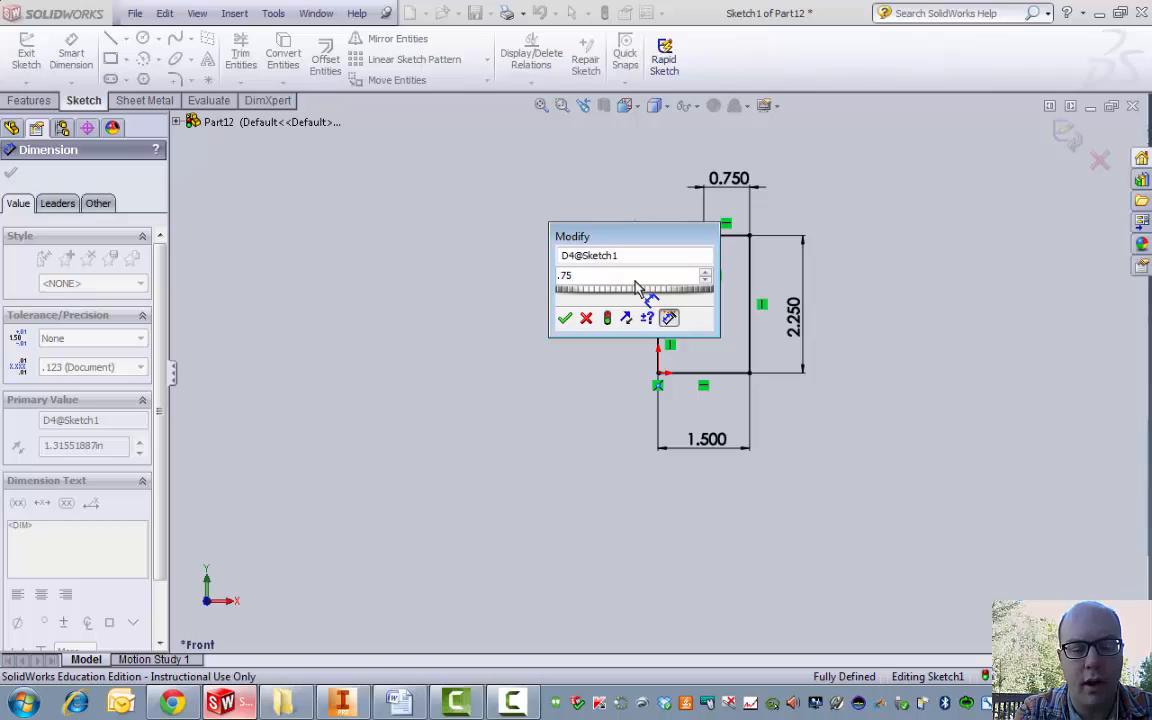
type("\"")
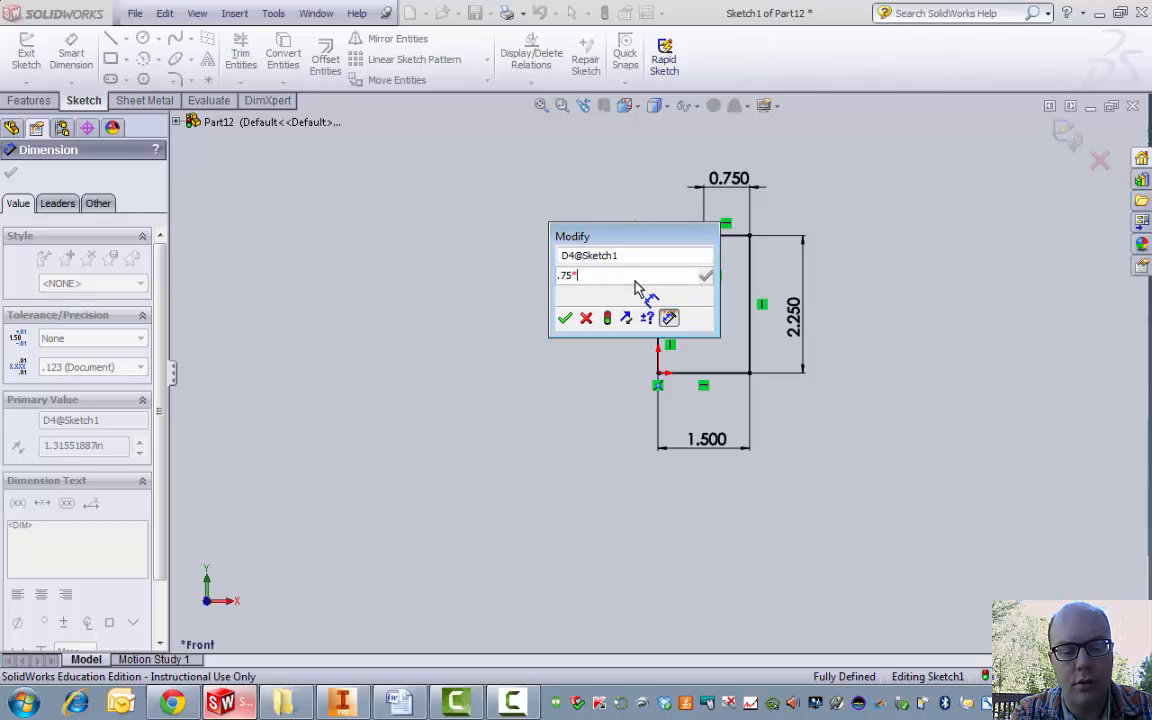
type("2")
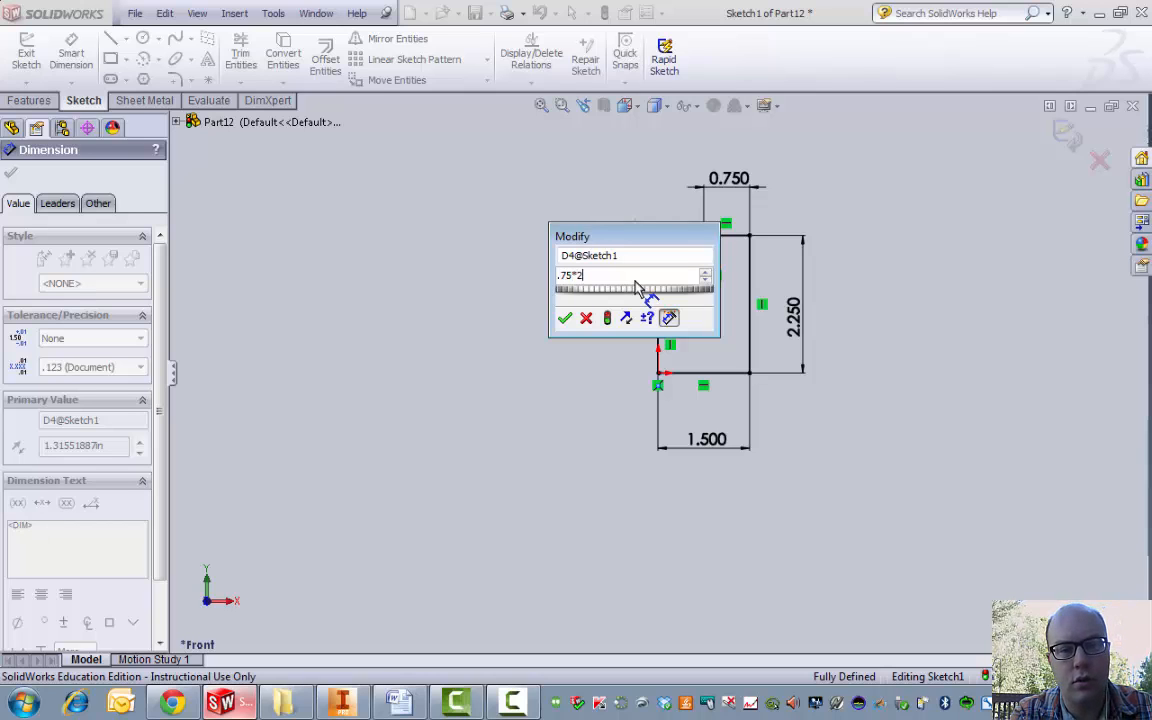
left_click(566, 319)
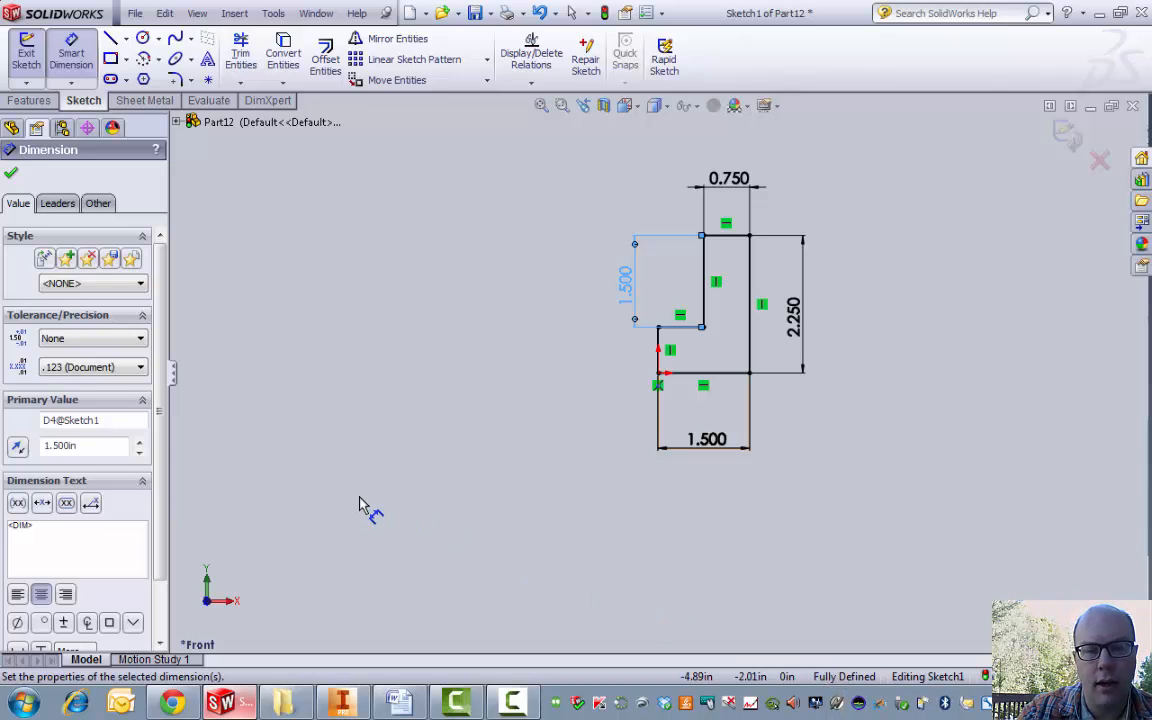
left_click(11, 176)
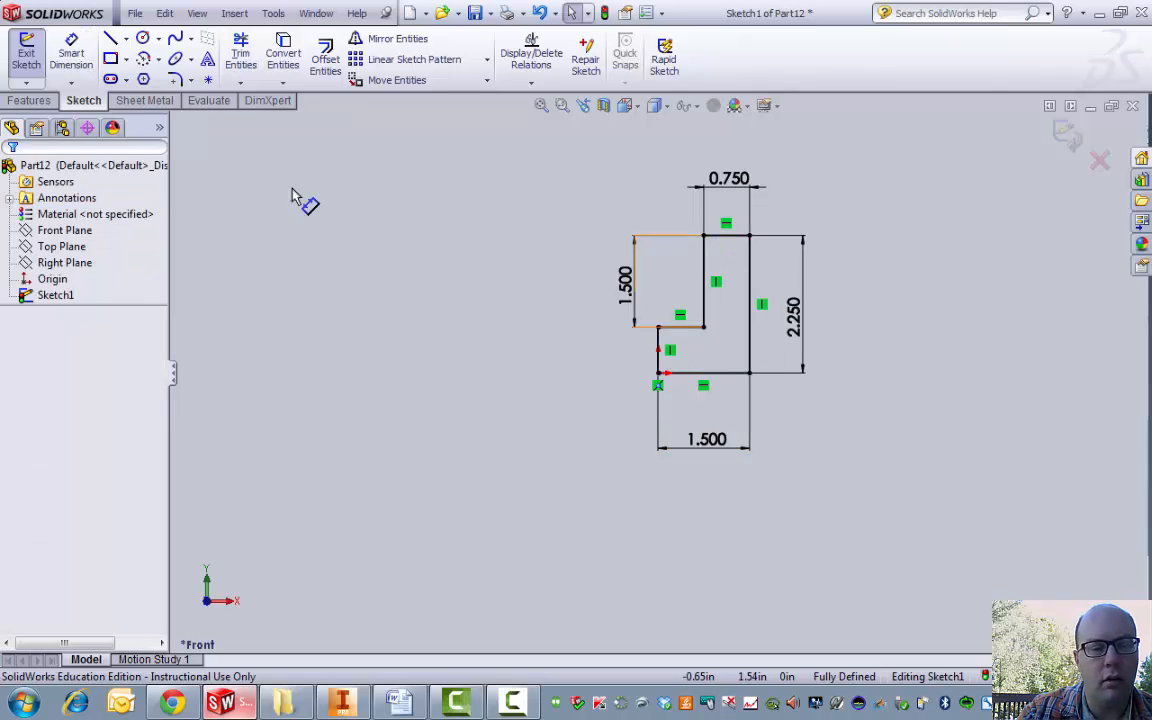
Step: Extrude the L sketch blind 0.75 in as Boss-Extrude1, then return to the Word video list
left_click(29, 62)
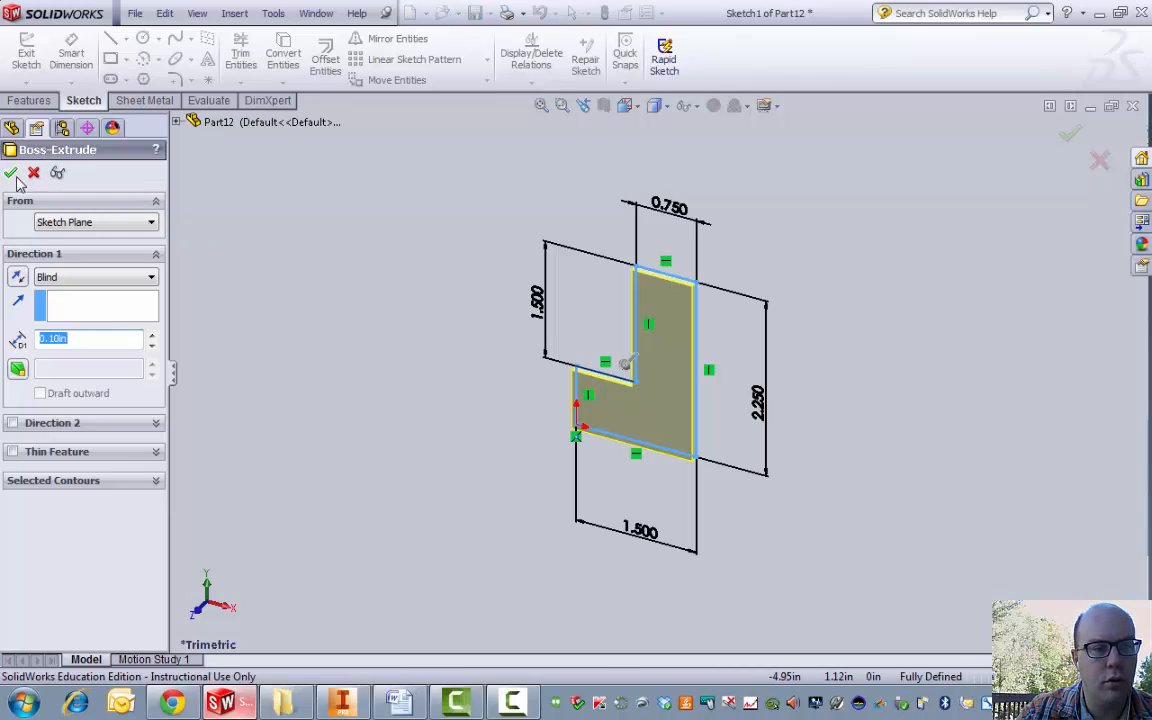
type(".75")
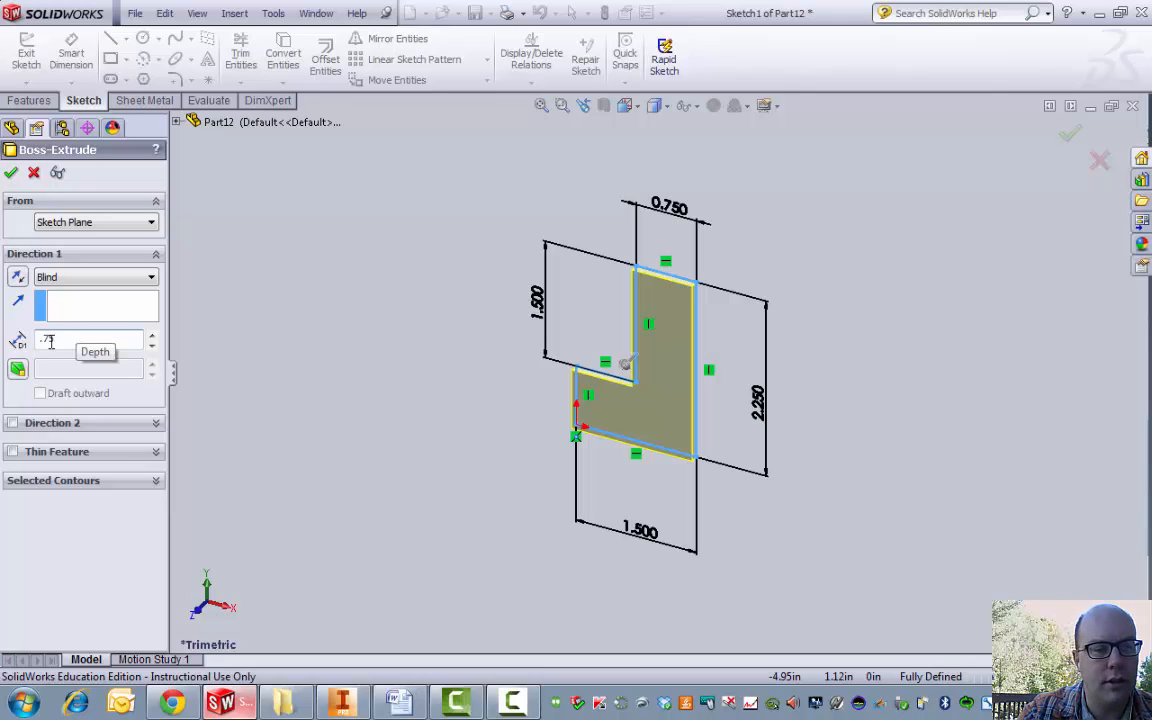
key("Return")
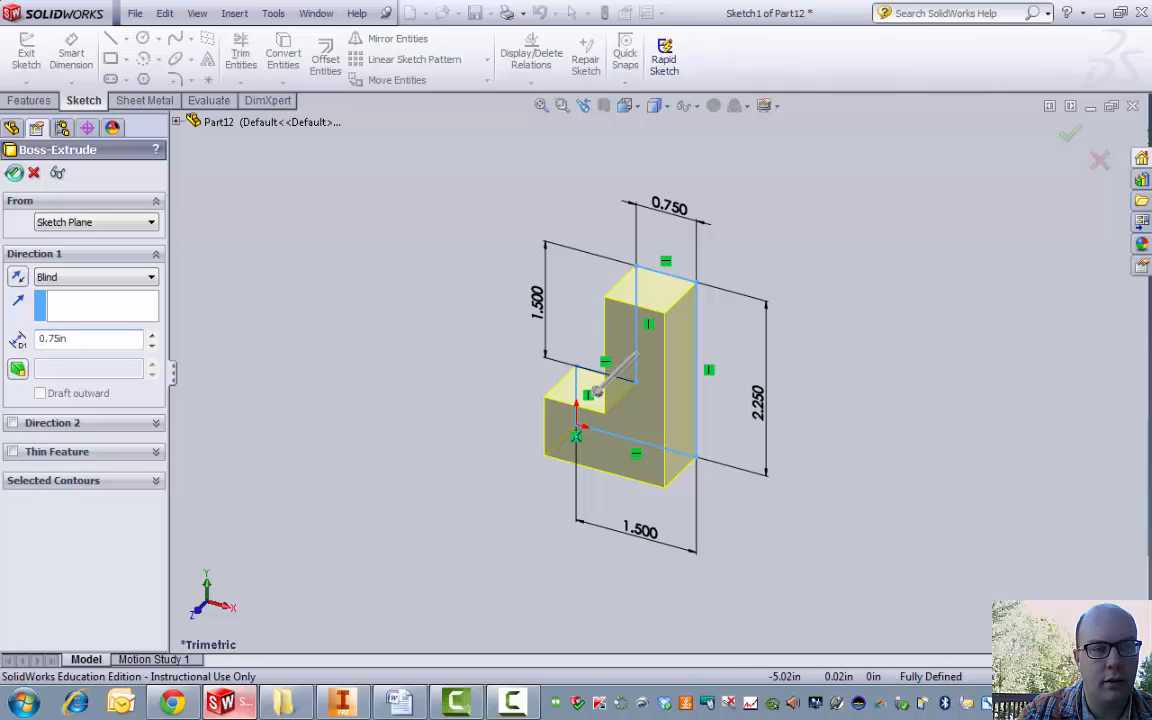
left_click(12, 174)
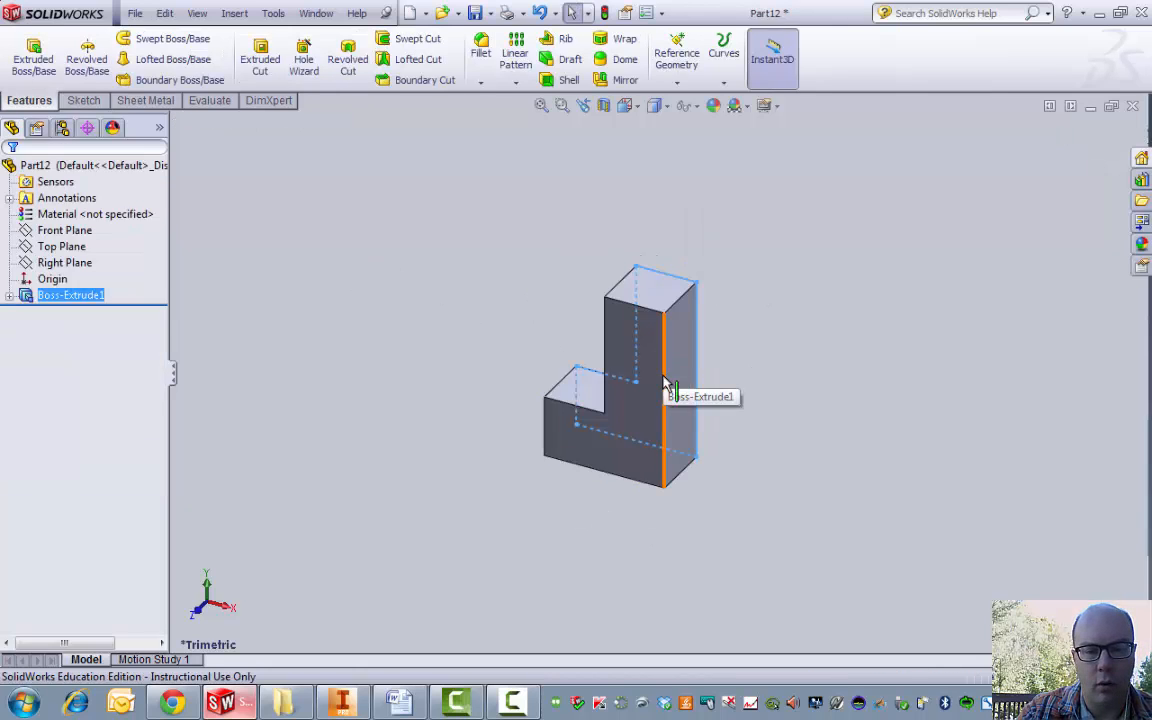
middle_click_drag(663, 385, 685, 420)
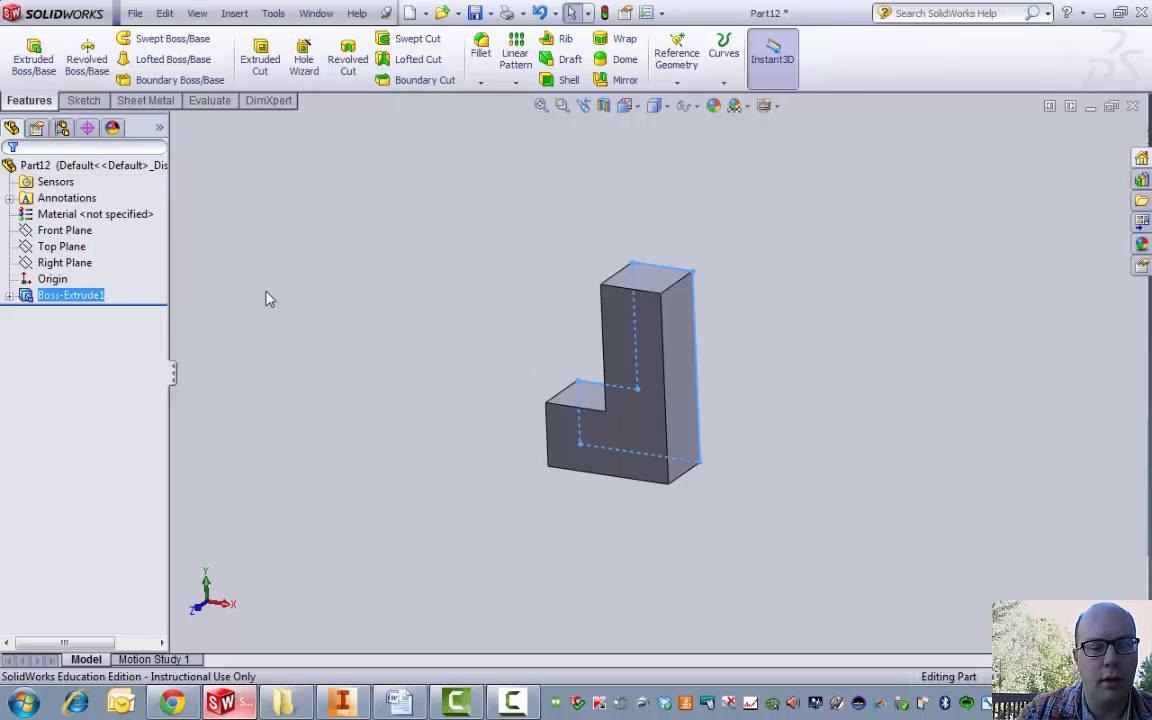
left_click(403, 705)
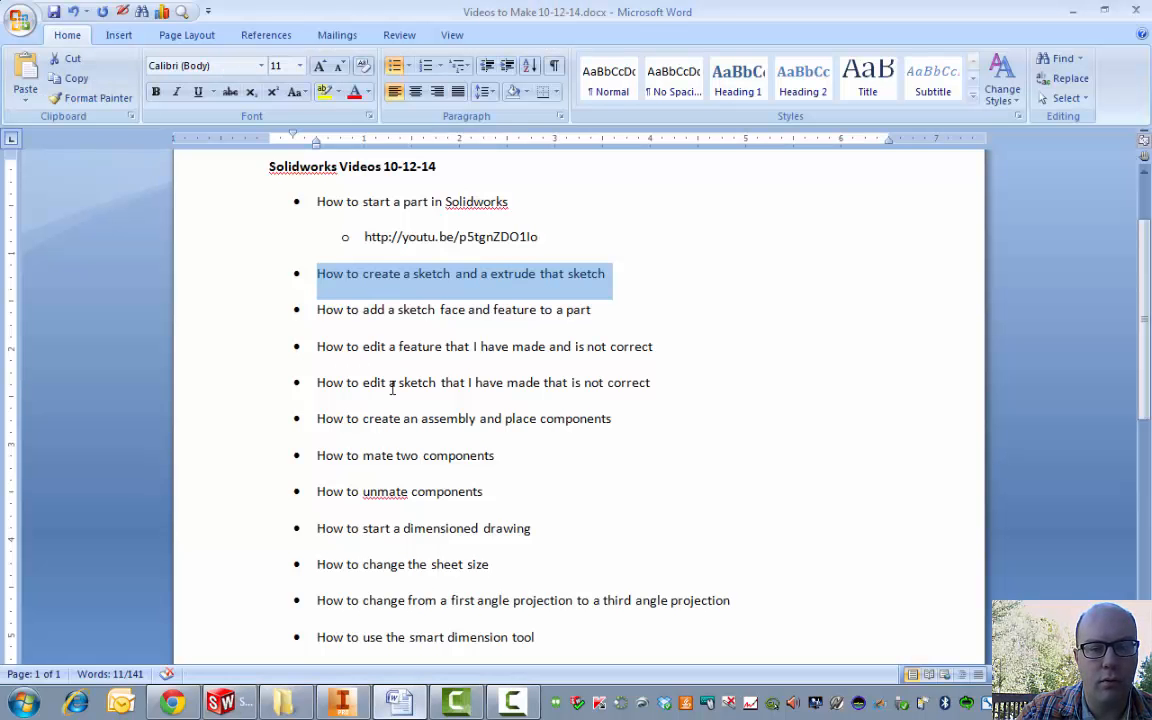